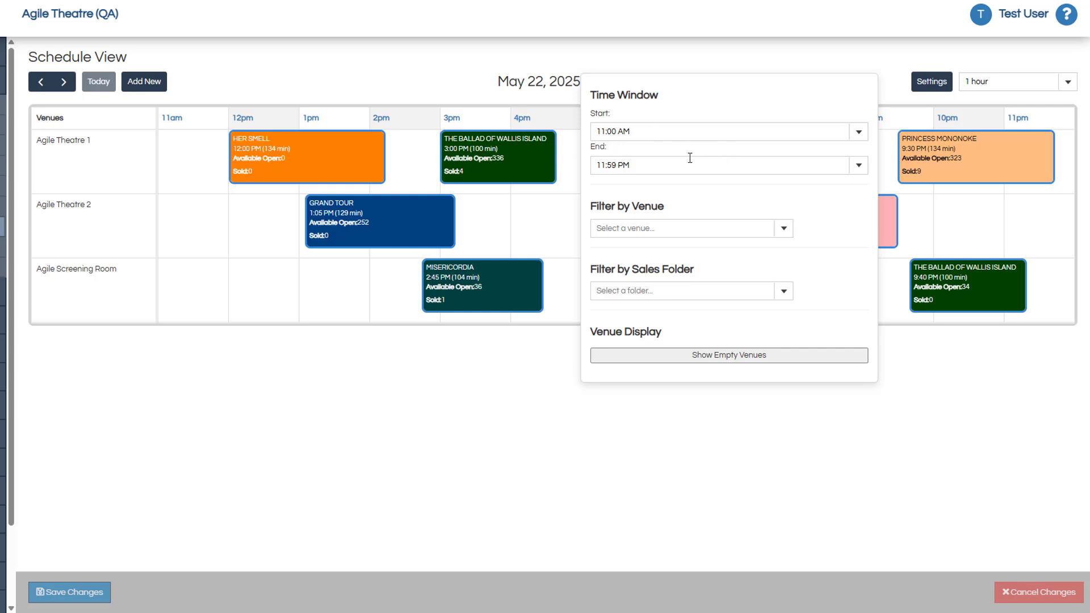
Step: Review the venue and sales folder filter options and turn on the display of empty venues in the schedule settings
click(781, 228)
click(781, 228)
click(784, 291)
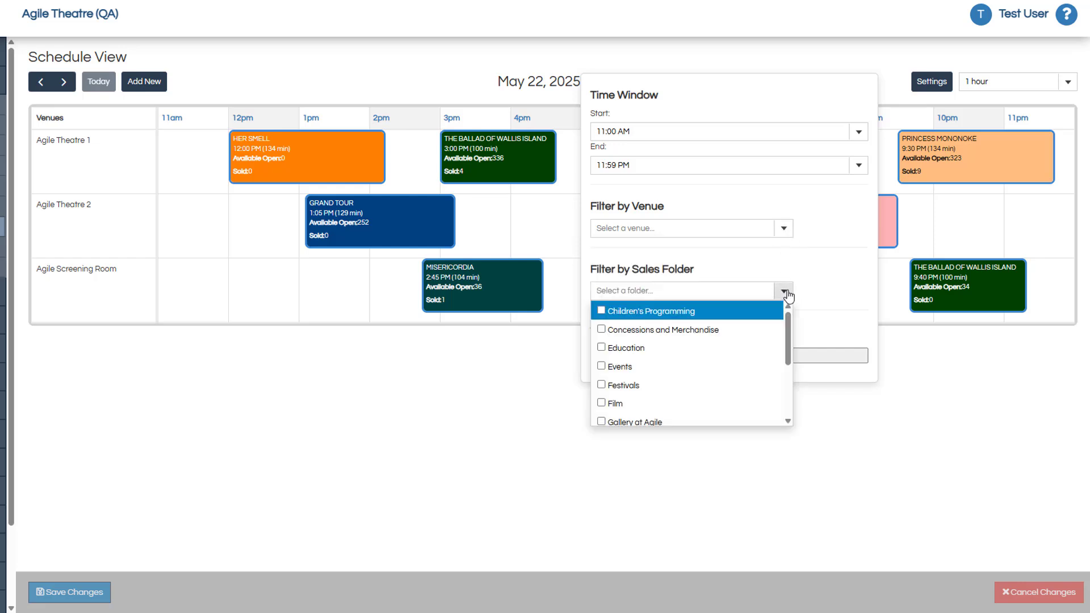
click(786, 292)
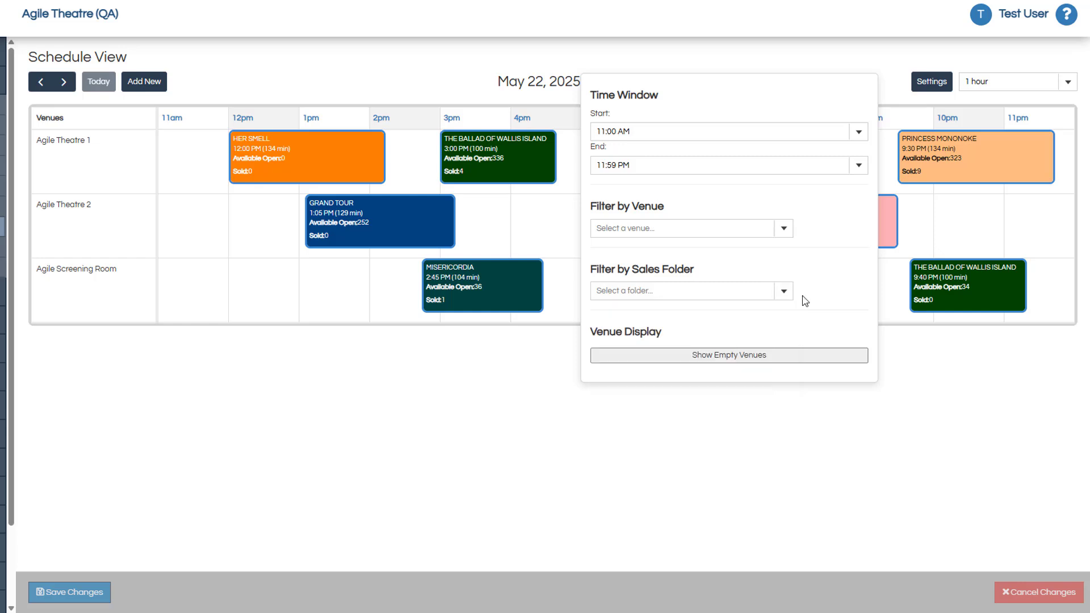
click(730, 356)
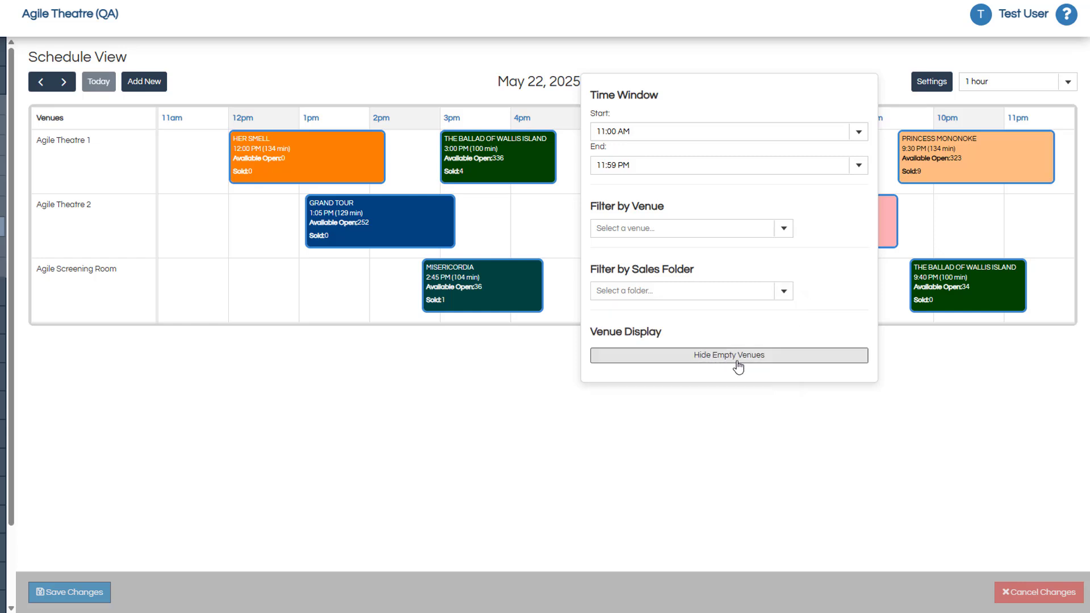
click(920, 90)
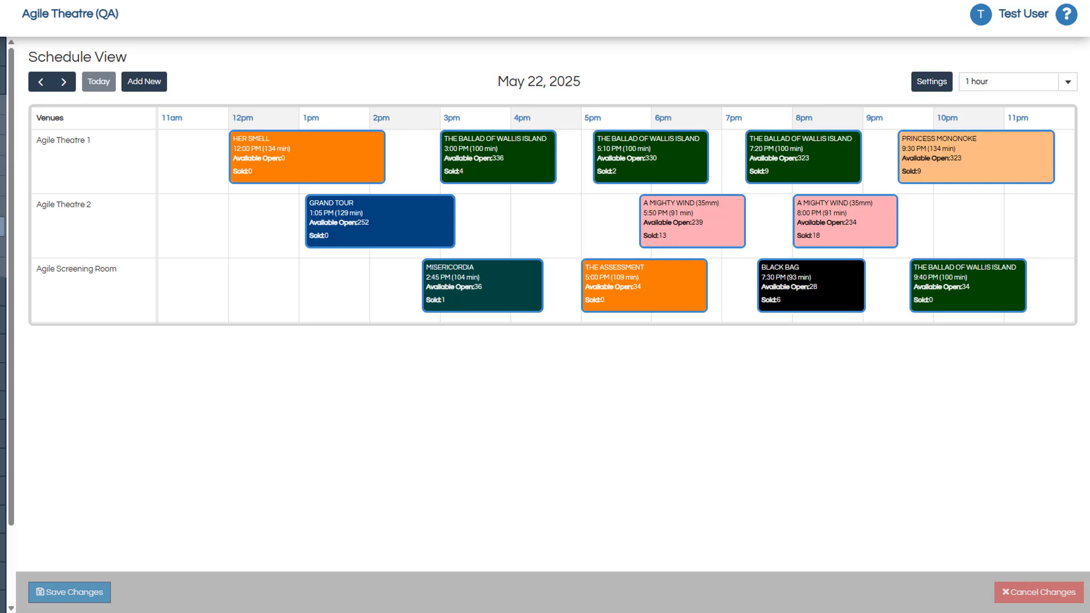
Step: Try a 30 min interval for the schedule grid and set it to 15 min
click(1067, 81)
click(972, 149)
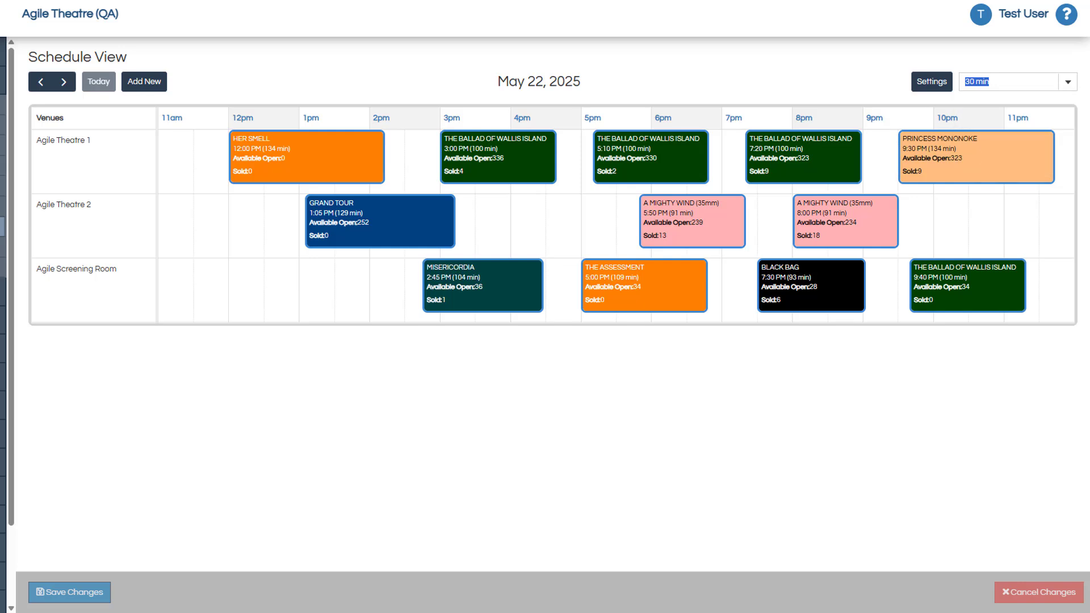
click(1067, 81)
click(990, 133)
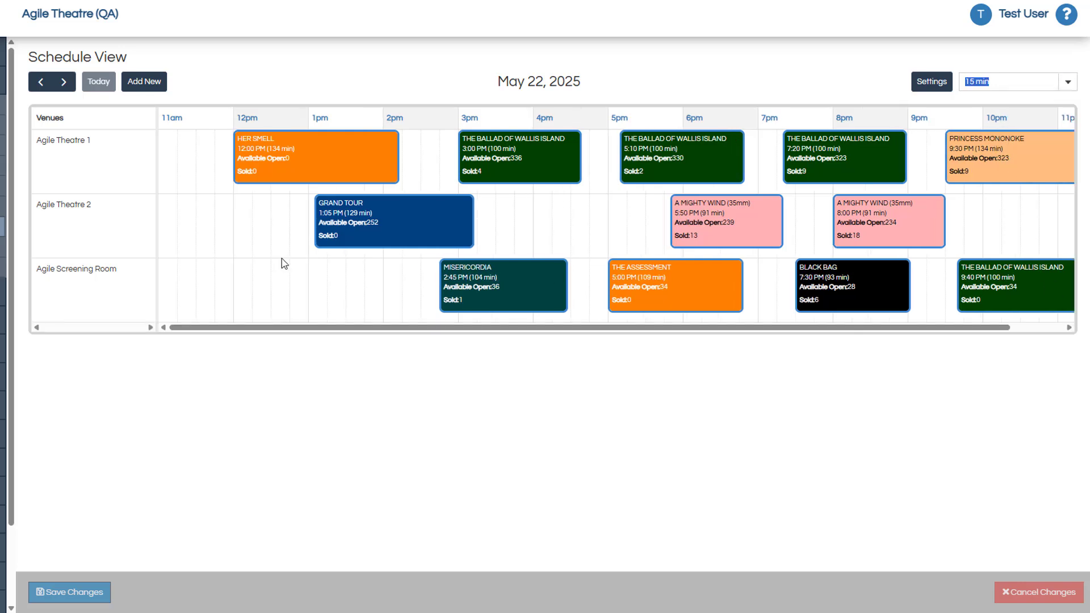
Step: Advance the schedule view from May 22 to May 31, 2025
click(64, 82)
click(63, 82)
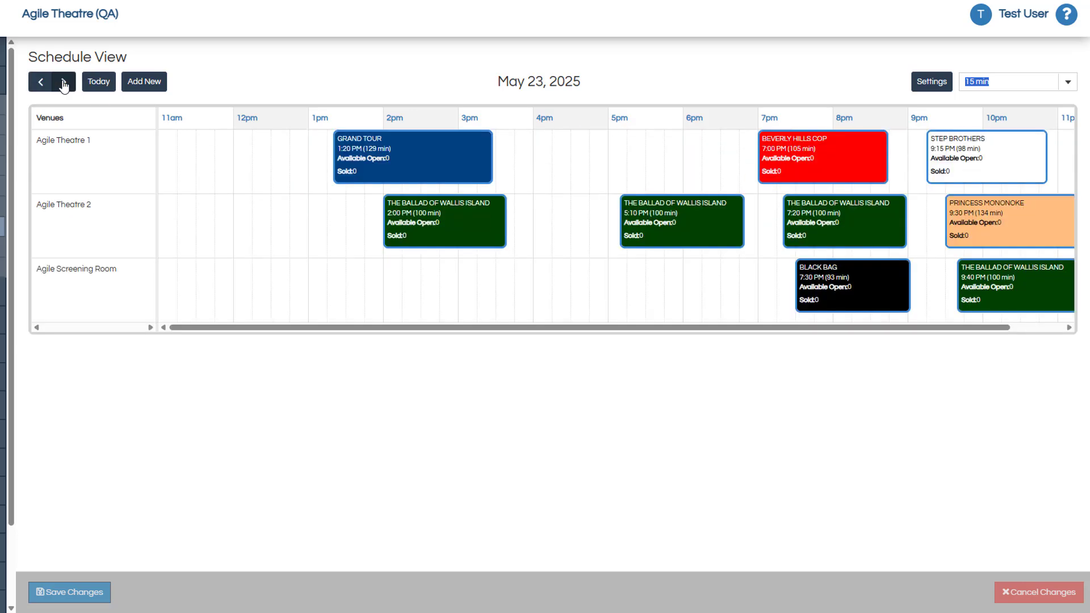
click(64, 81)
click(64, 81)
click(63, 82)
click(63, 82)
click(63, 82)
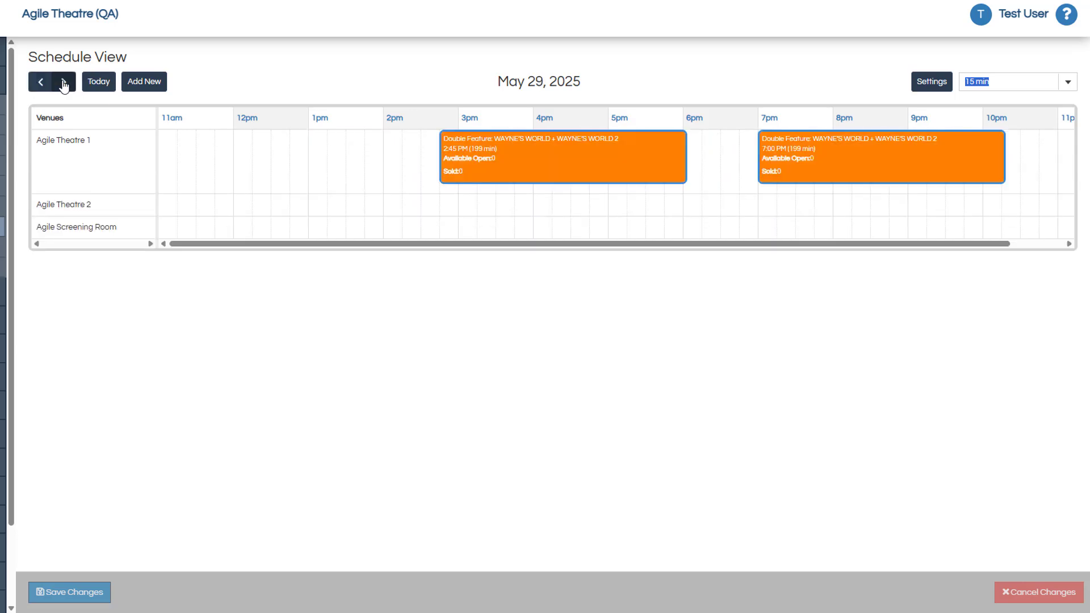
click(64, 81)
click(63, 82)
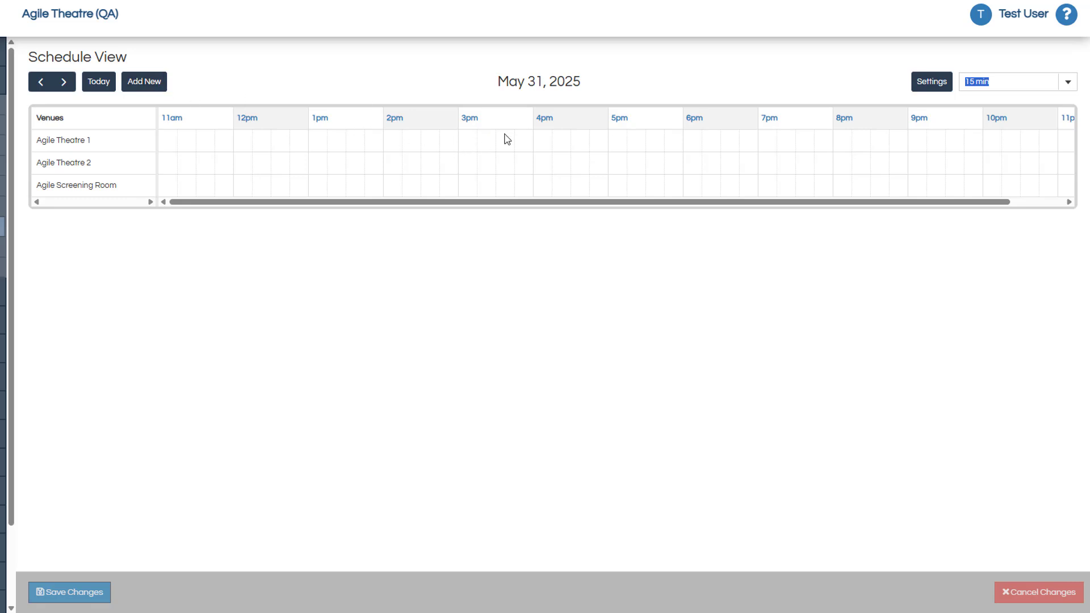
Step: Start a new 3:00 PM showing of DIE HARD in Agile Theatre 1 on May 31, using the Agile Theatre 1 template
double_click(470, 144)
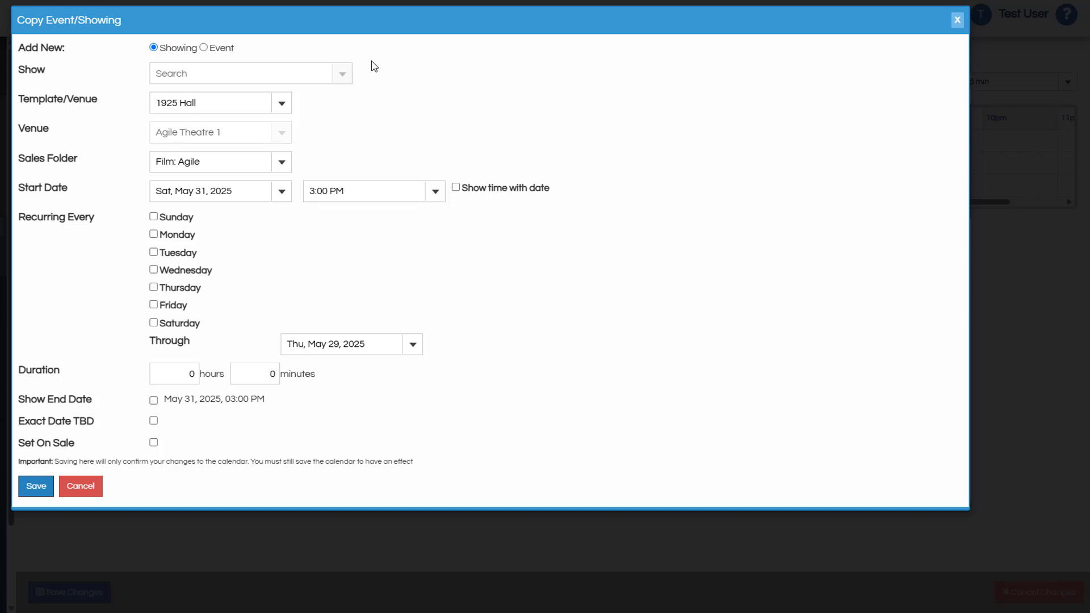
click(216, 78)
text(Die H)
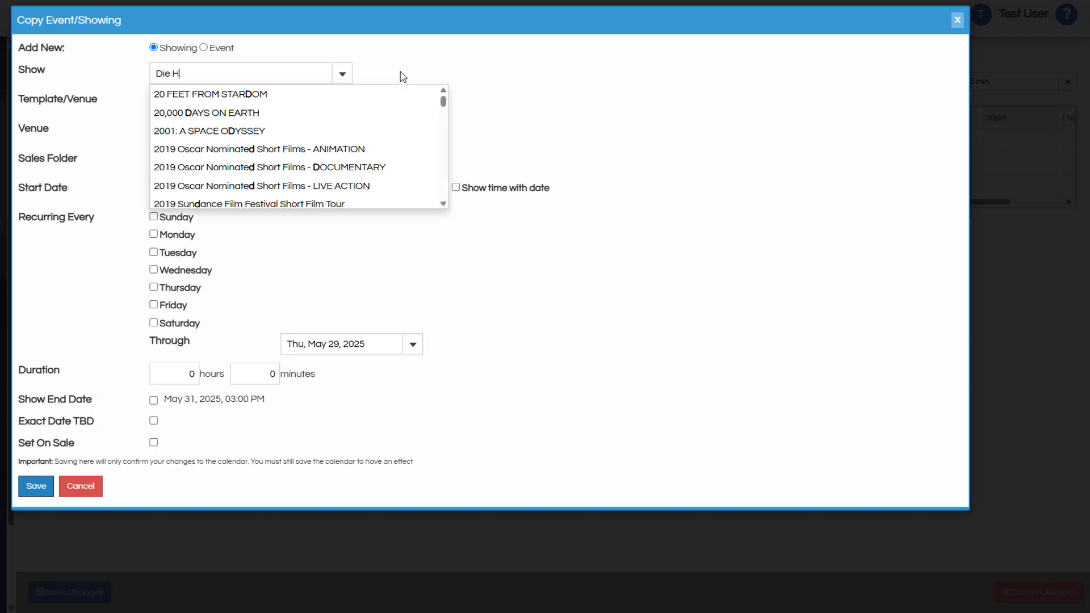
text(ard)
click(293, 94)
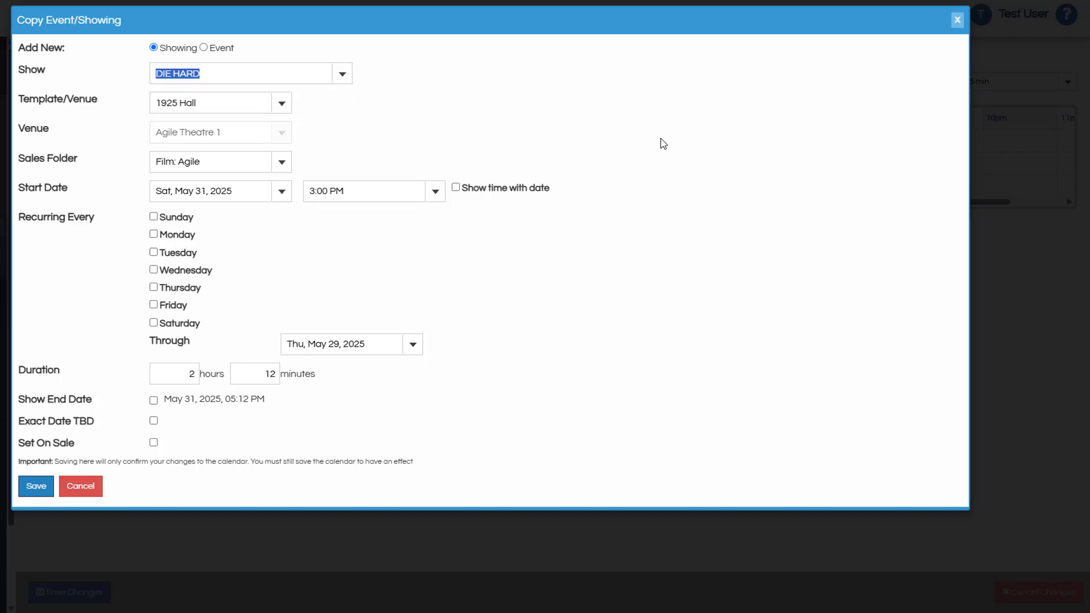
click(282, 104)
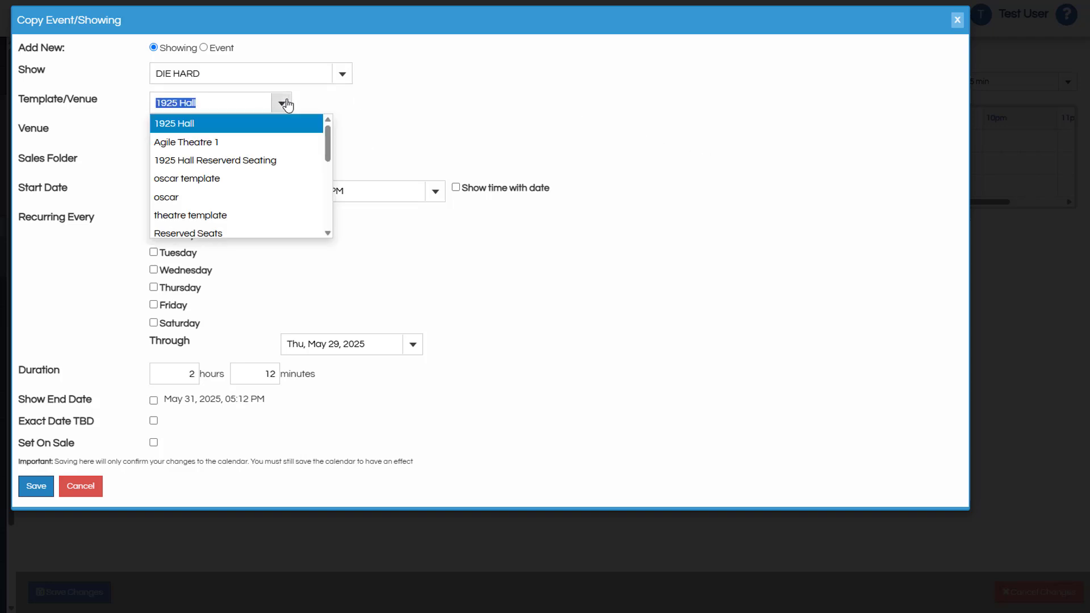
click(195, 142)
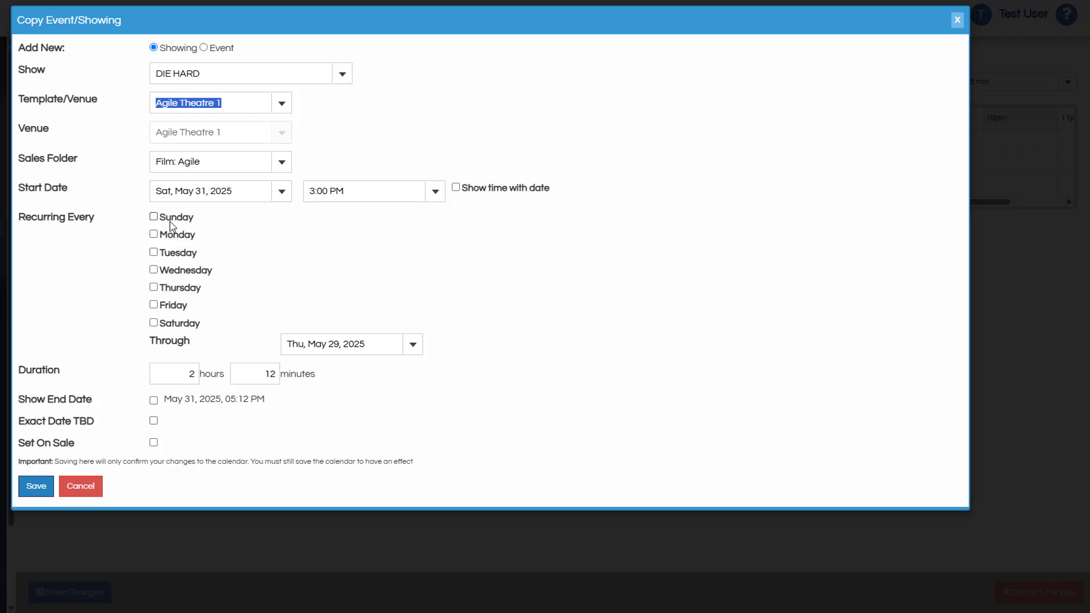
Step: Make the showing recur every Tuesday, Wednesday and Saturday through Jun 11, 2025, and save it to the calendar
click(175, 253)
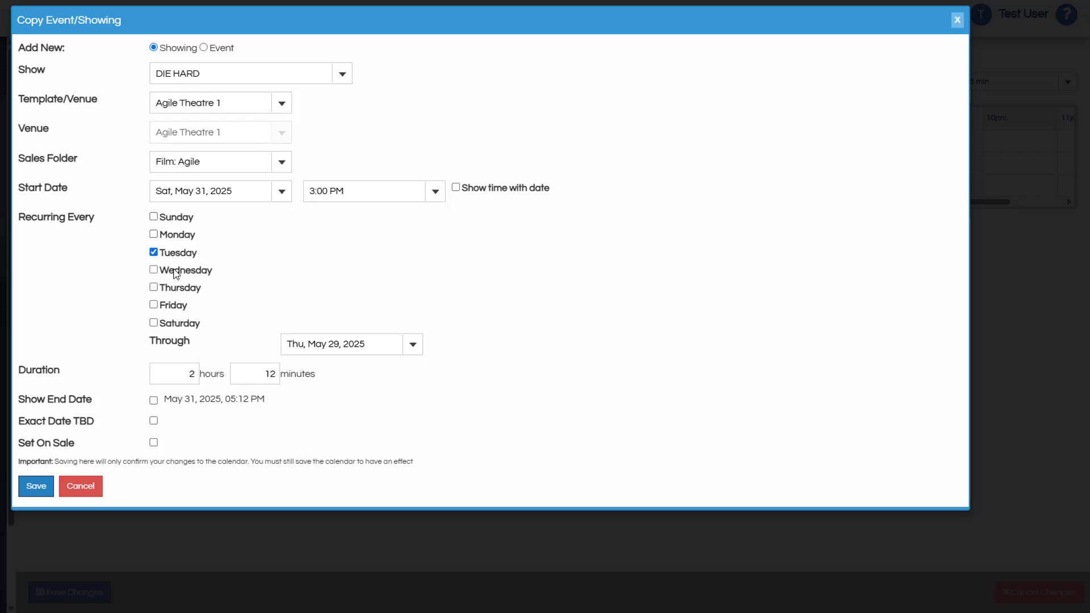
click(176, 270)
click(173, 327)
click(412, 345)
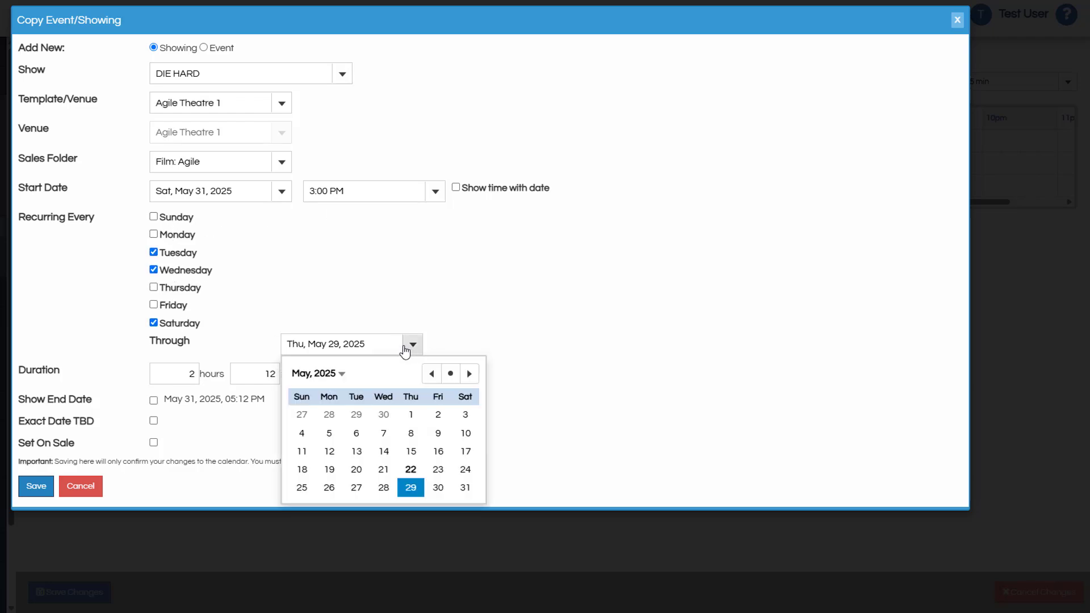
click(469, 373)
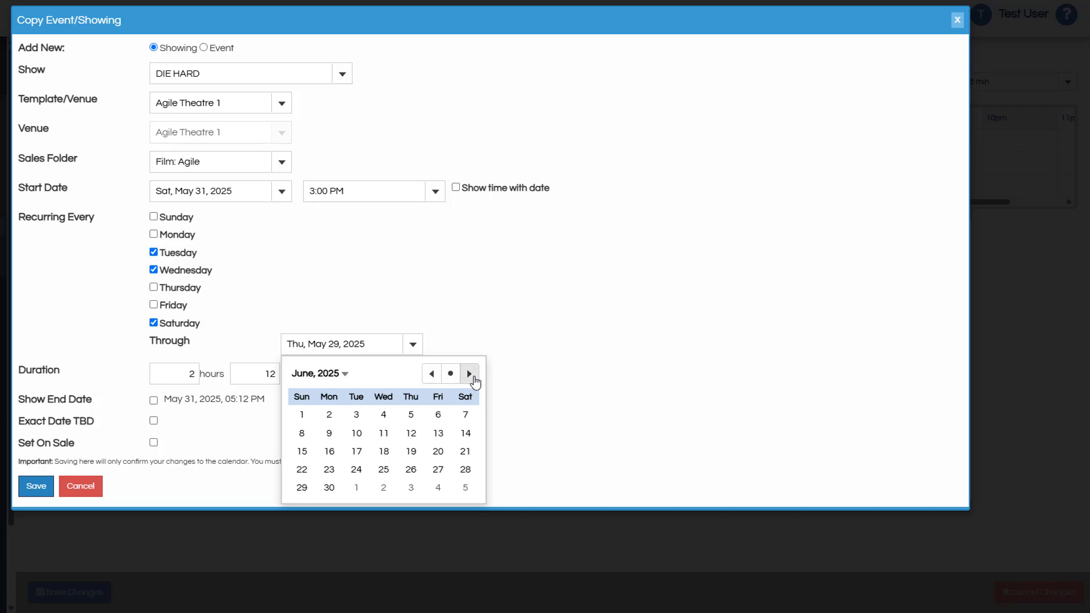
click(383, 436)
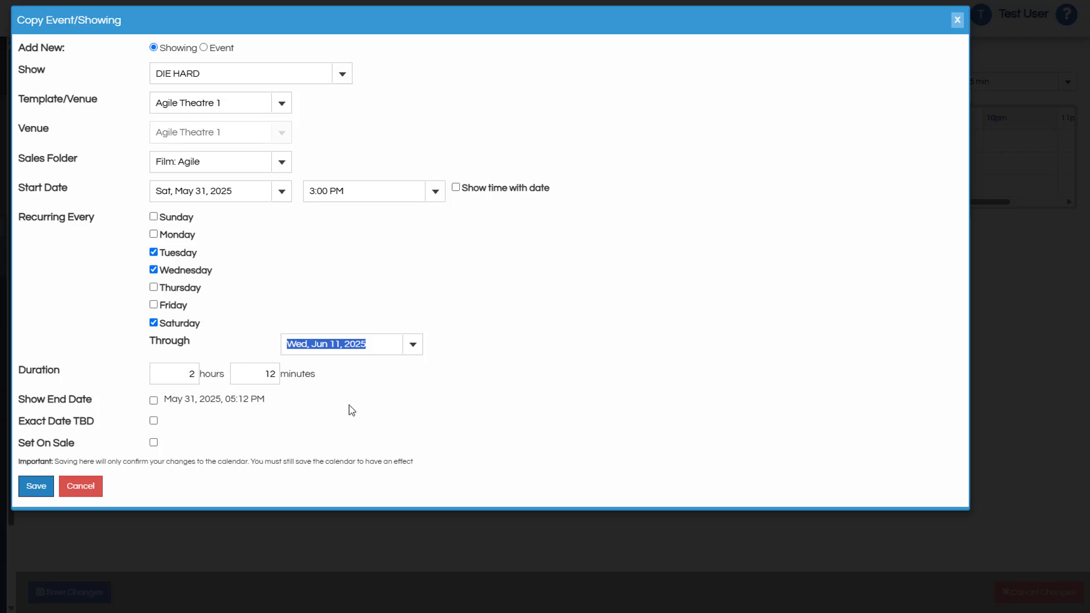
click(34, 487)
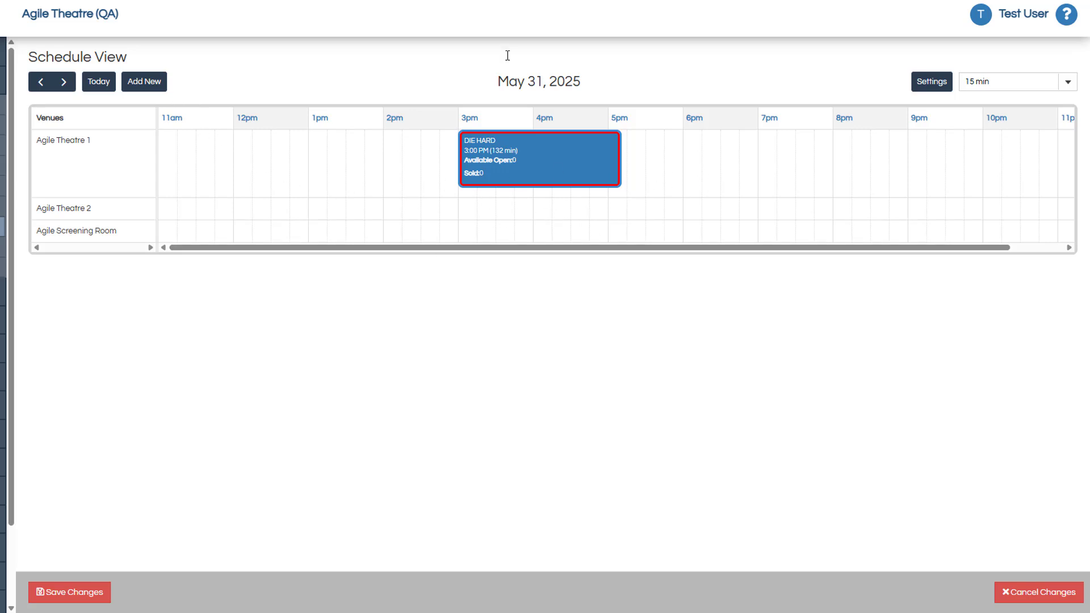
Step: Check the recurring DIE HARD showings through June 4, 2025, and save the schedule changes
click(65, 84)
click(65, 84)
click(64, 85)
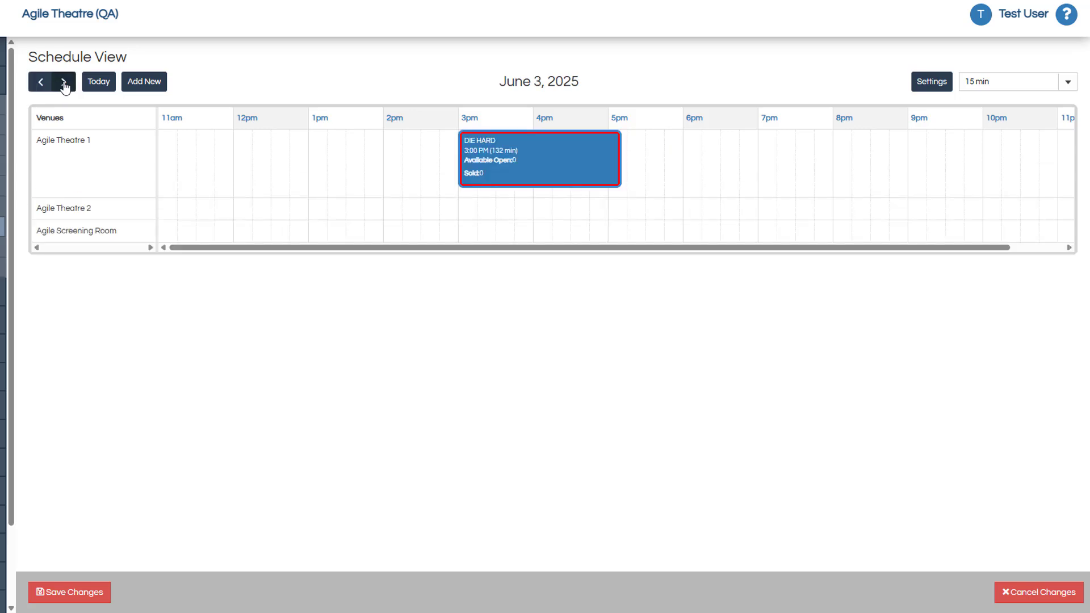
click(64, 86)
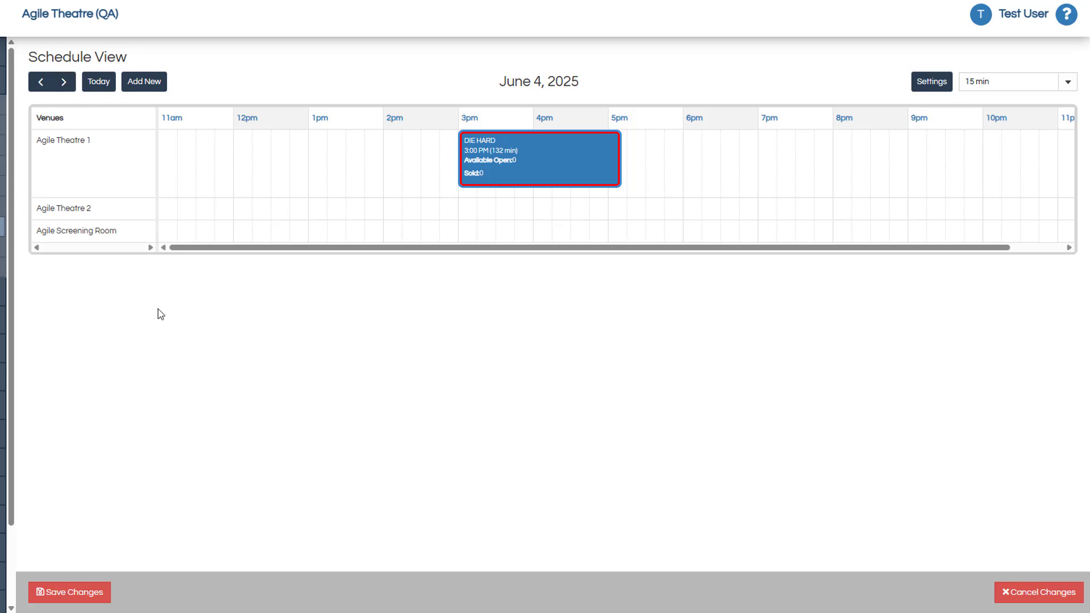
click(82, 597)
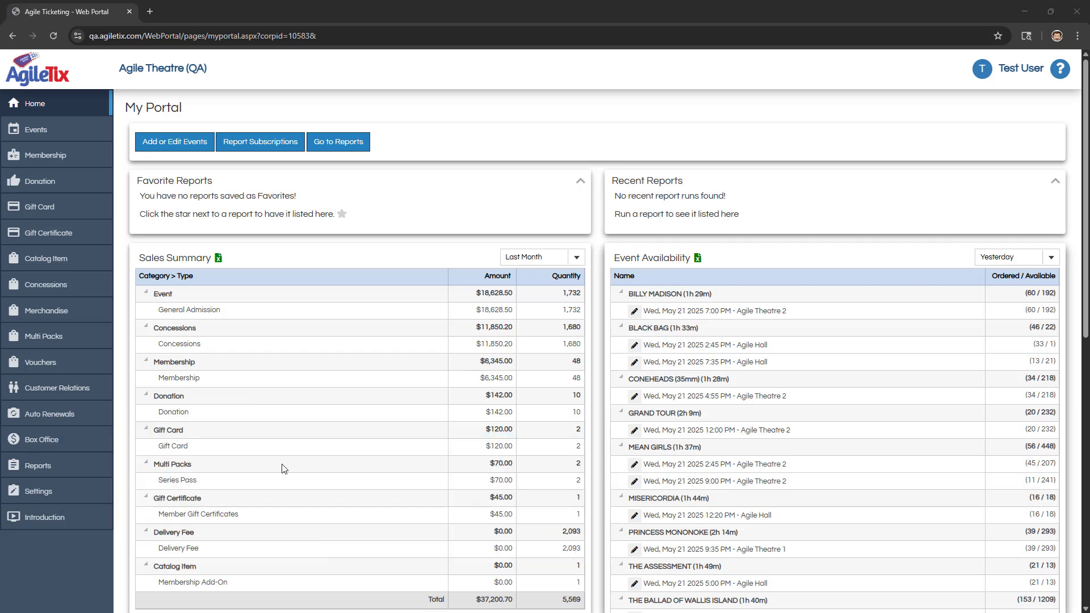
Step: Open the Promotions list from the pricing settings
click(51, 499)
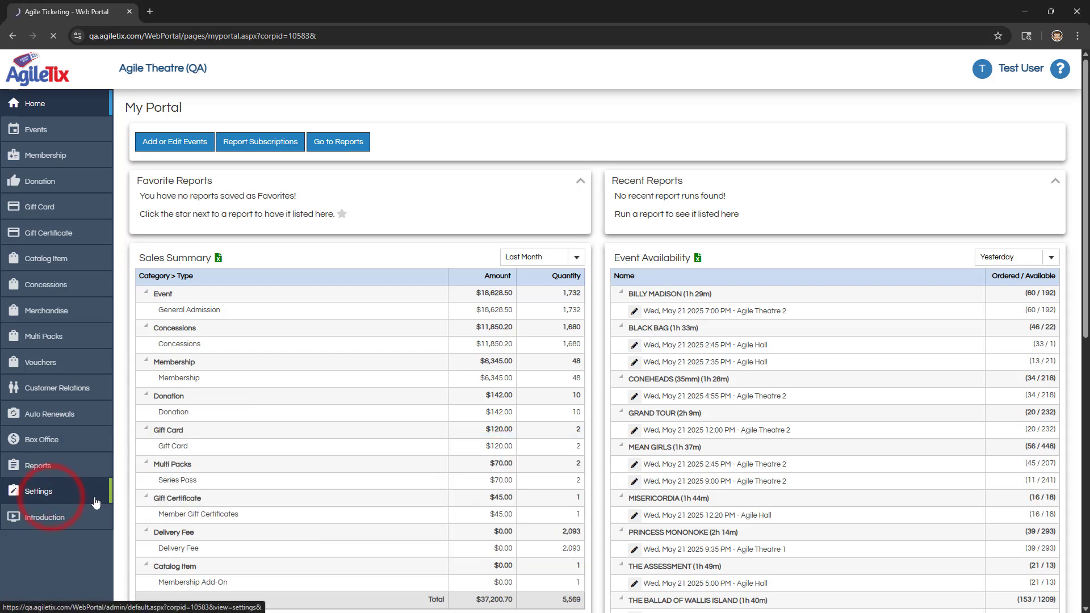
scroll(336, 426, down, 1)
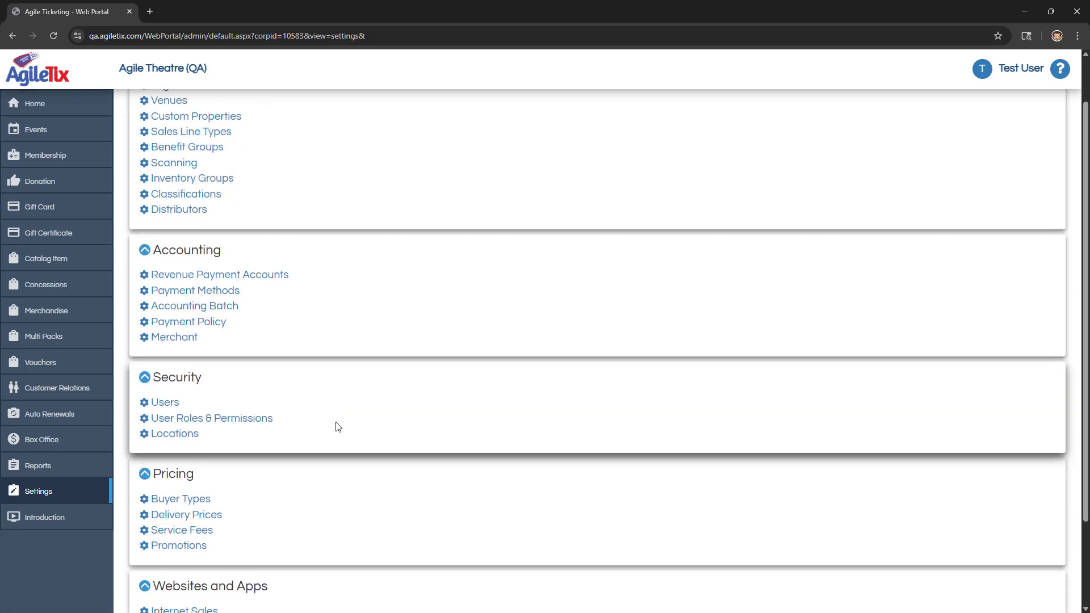
click(190, 548)
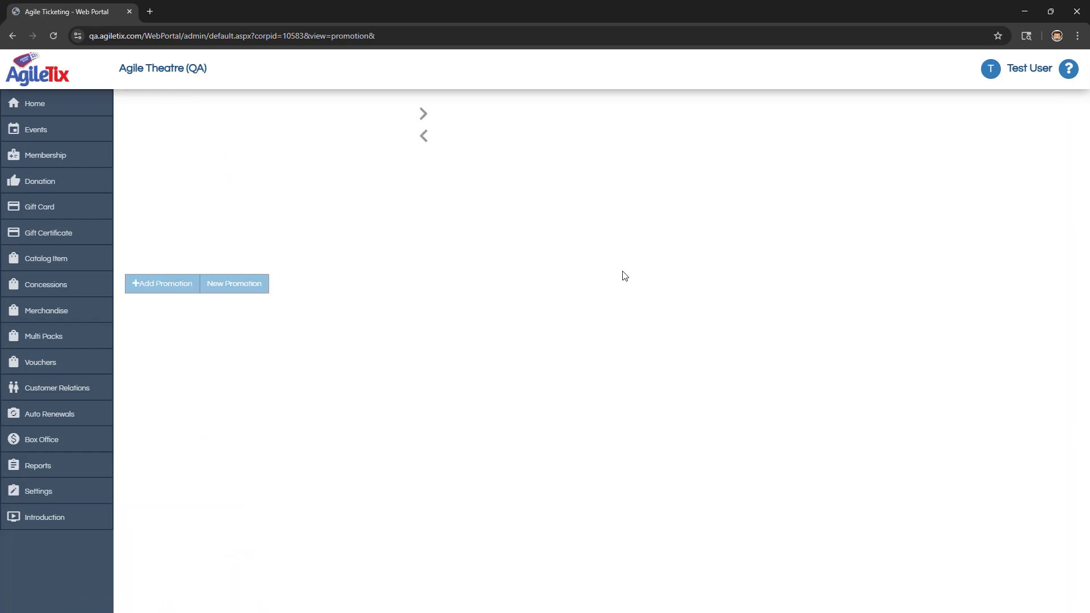
scroll(367, 231, up, 1)
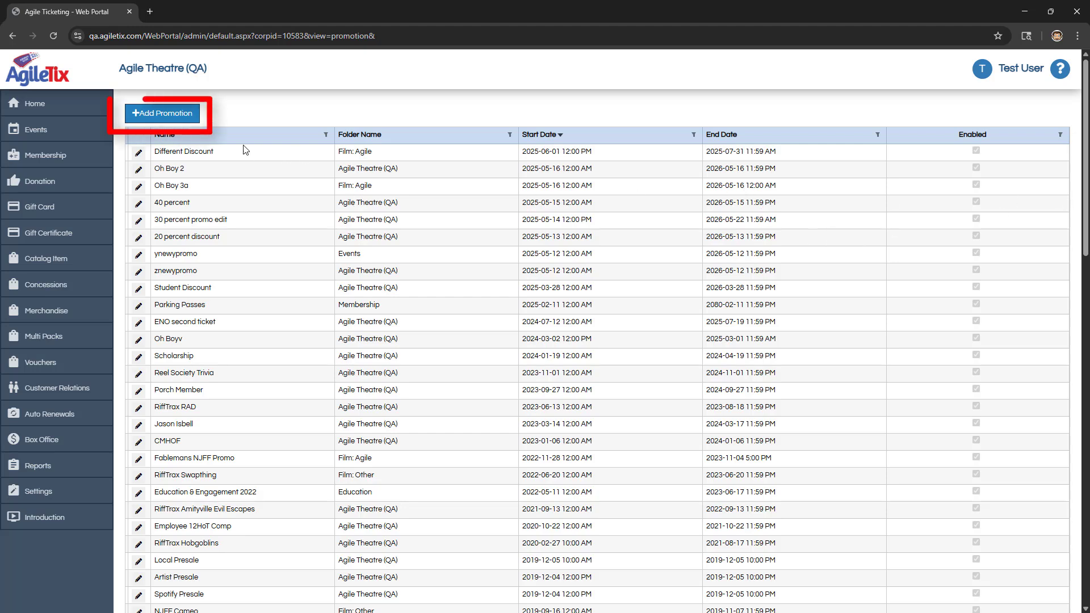
Step: Add a new promotion named Special Discount with a start date of 6/1/2025
click(163, 113)
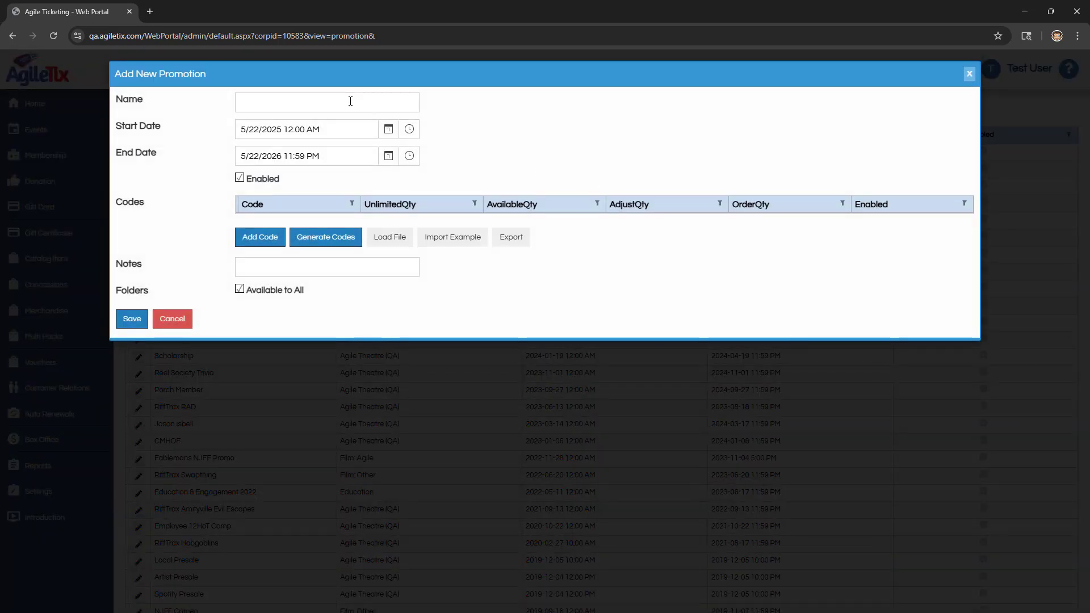
text(Special Discount)
click(388, 129)
click(388, 129)
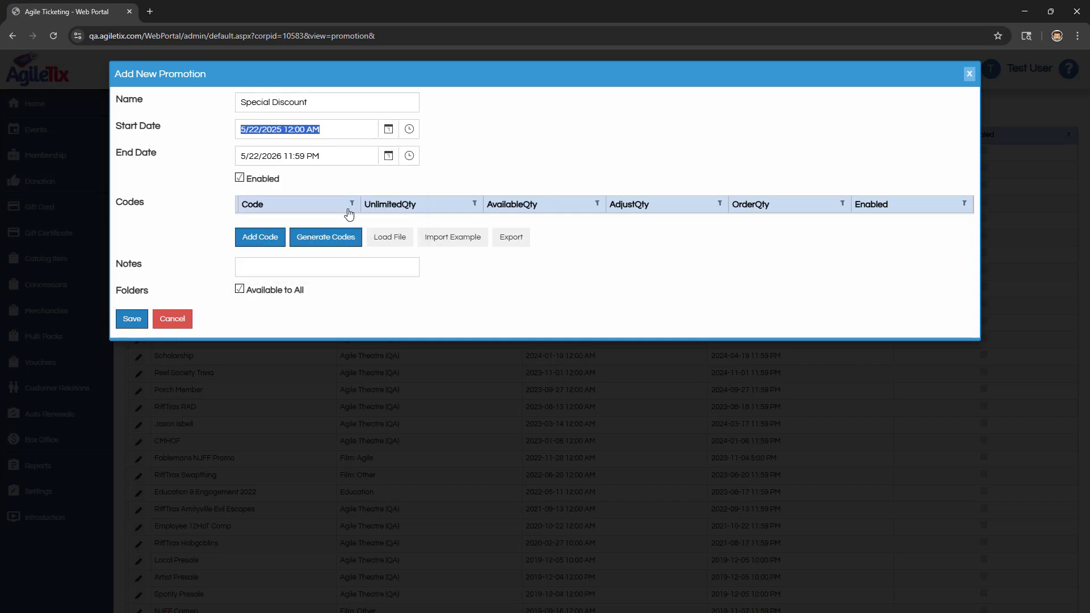
click(388, 129)
click(407, 155)
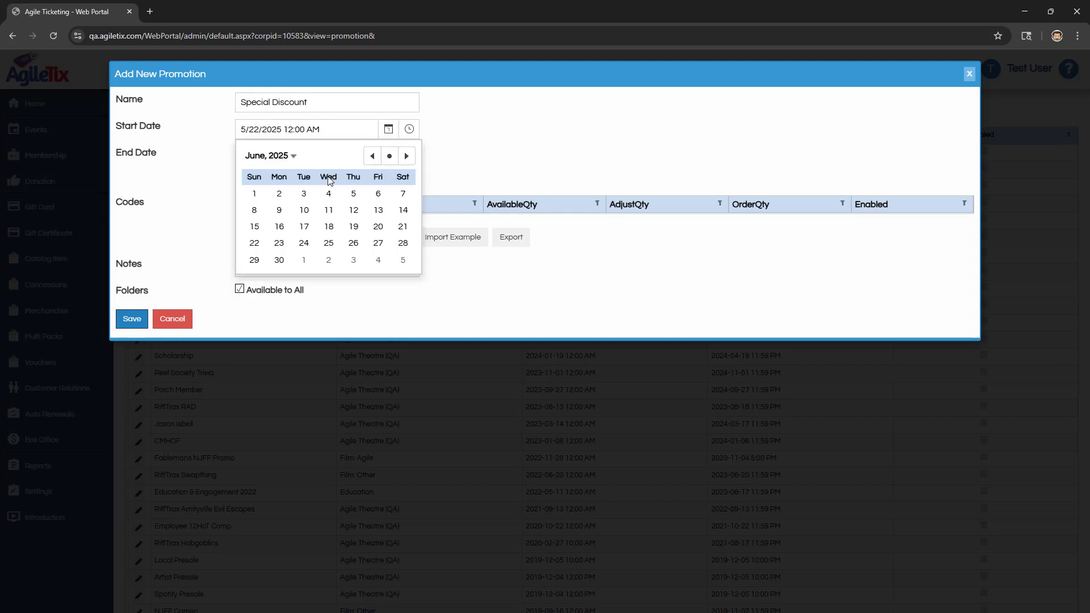
click(254, 195)
Step: Set the promotion's end date to 7/31/2026
click(388, 155)
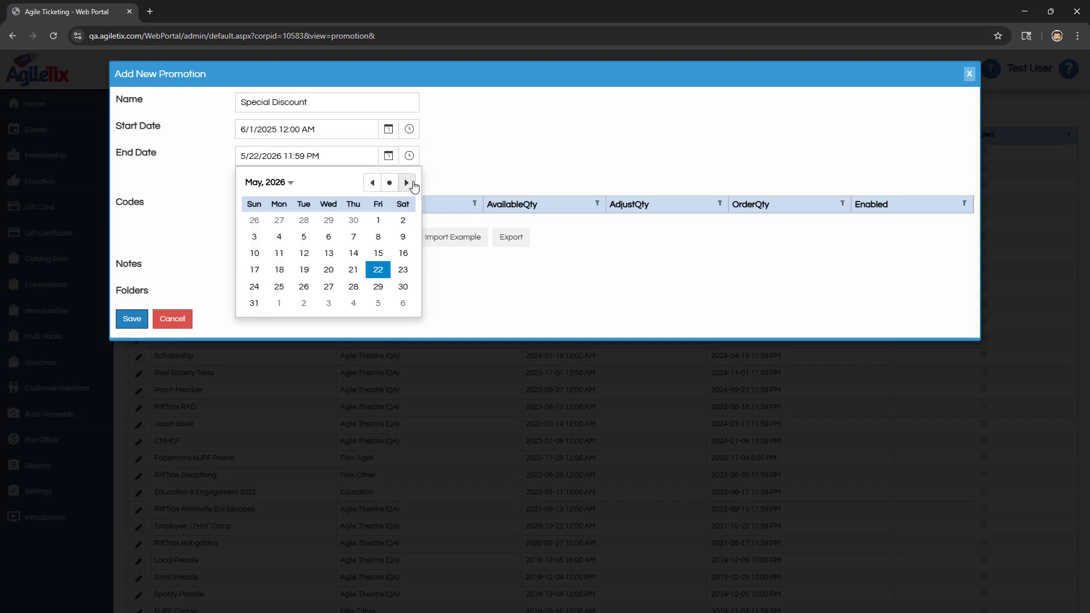
click(407, 182)
click(406, 183)
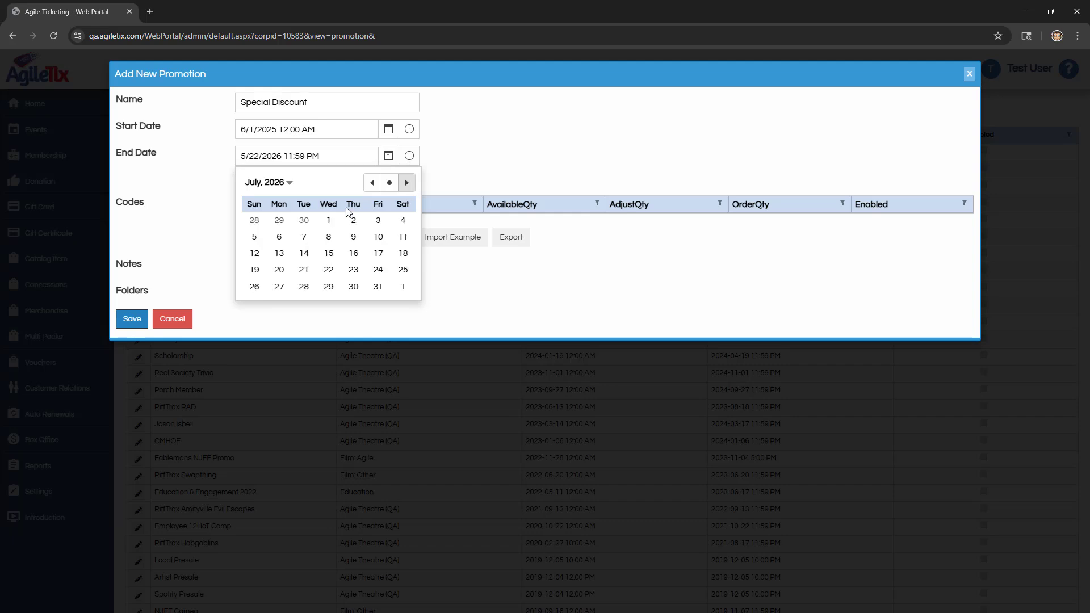
click(377, 286)
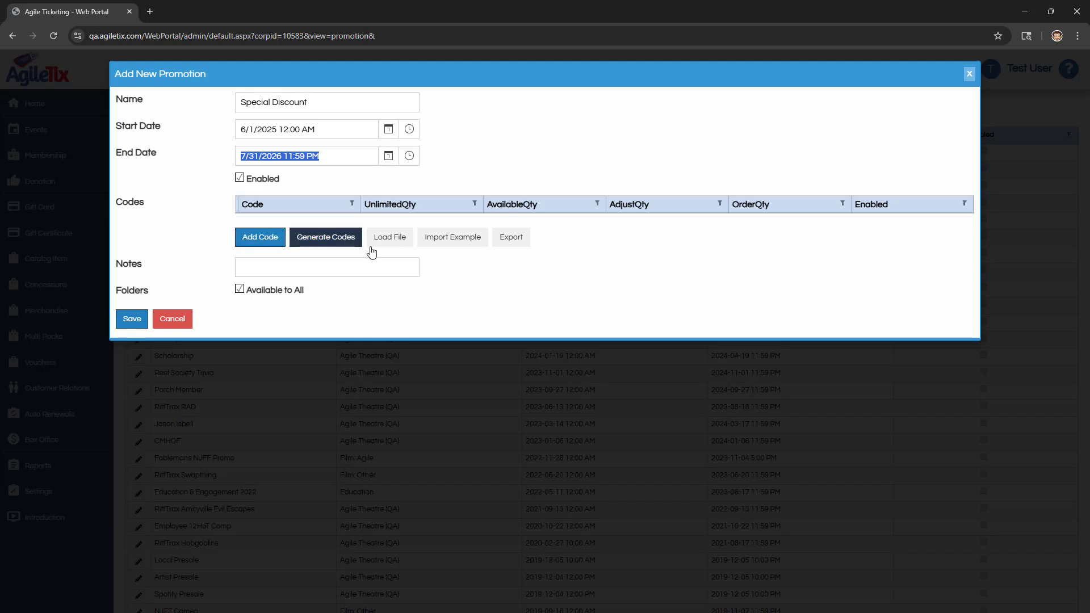
Step: Generate 20 alphanumeric promotion codes in the format ATS25-%, with unlimited use turned off and 10 uses per code
click(343, 244)
drag(396, 102, 448, 101)
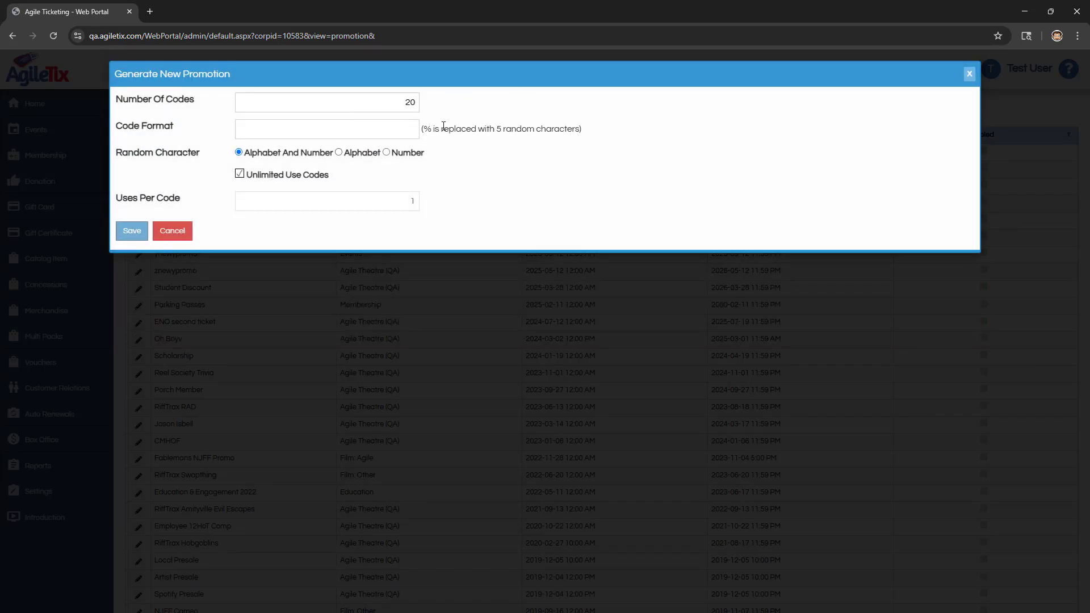
text(ATS25-%)
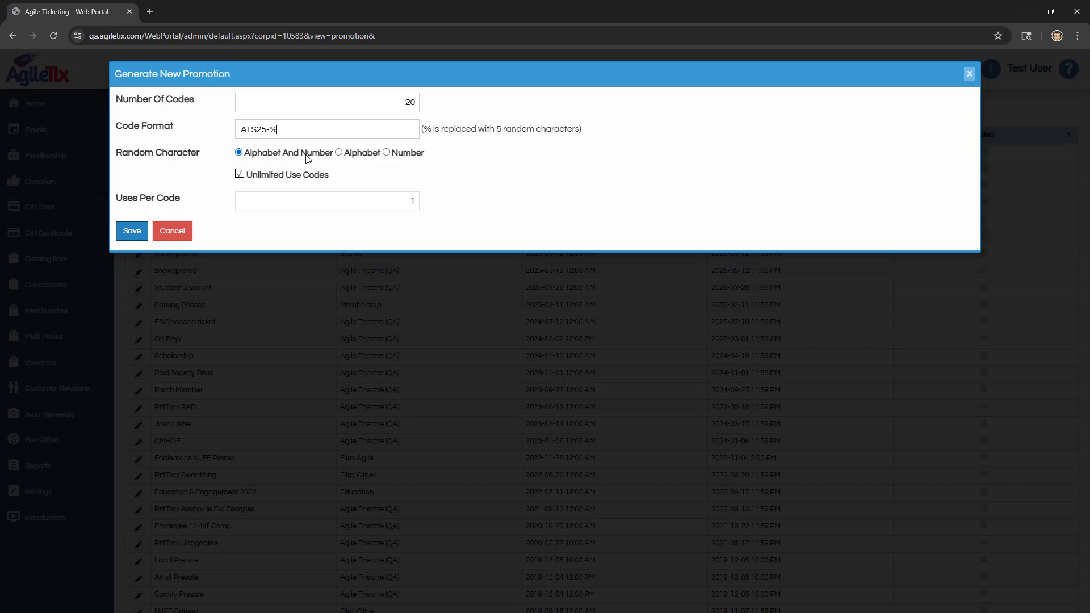
click(292, 179)
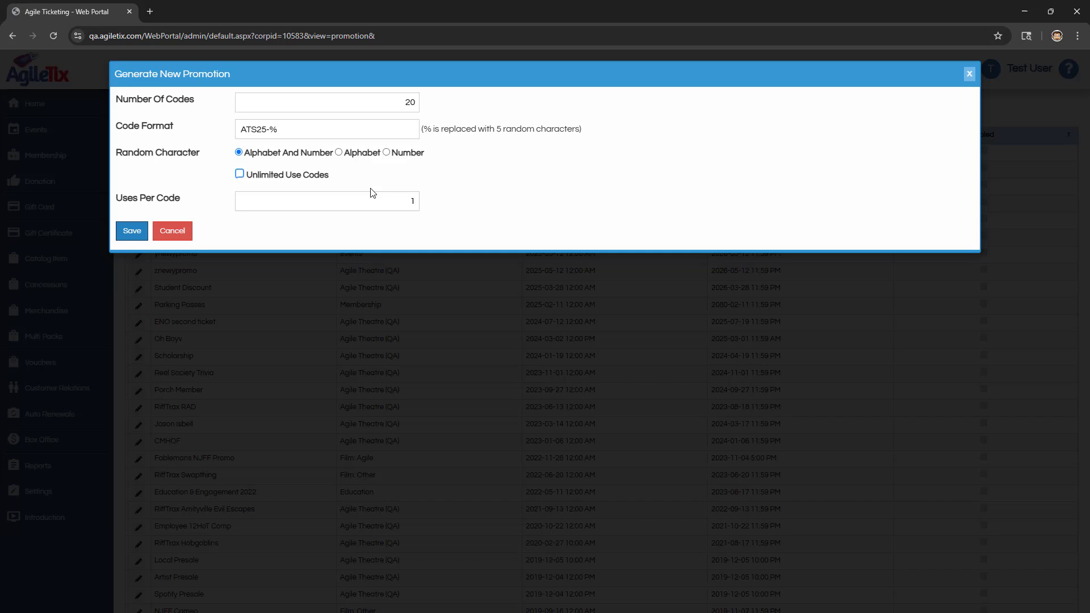
double_click(406, 202)
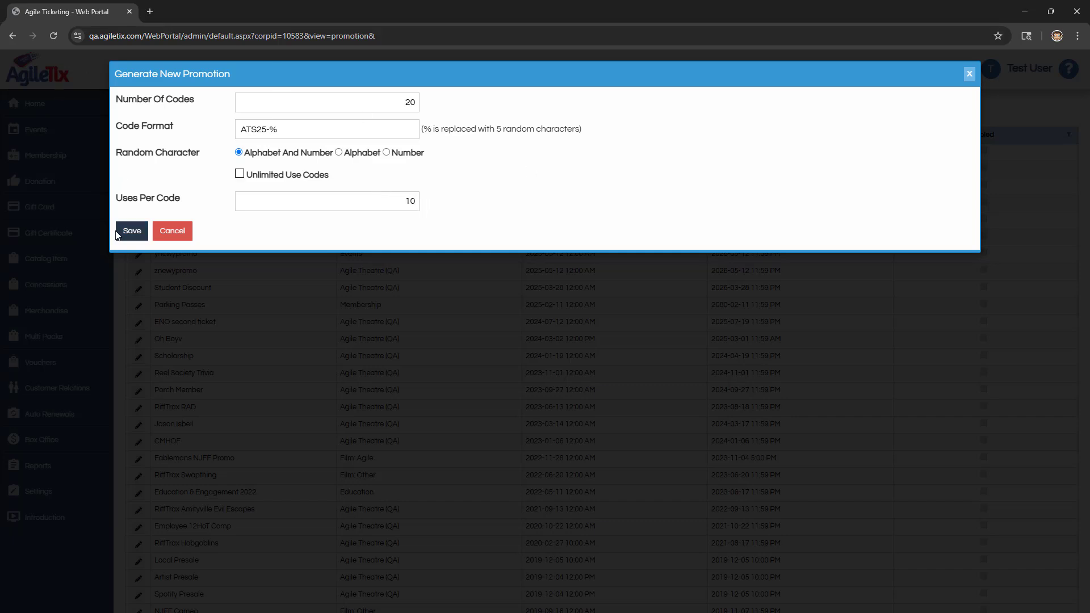
click(143, 230)
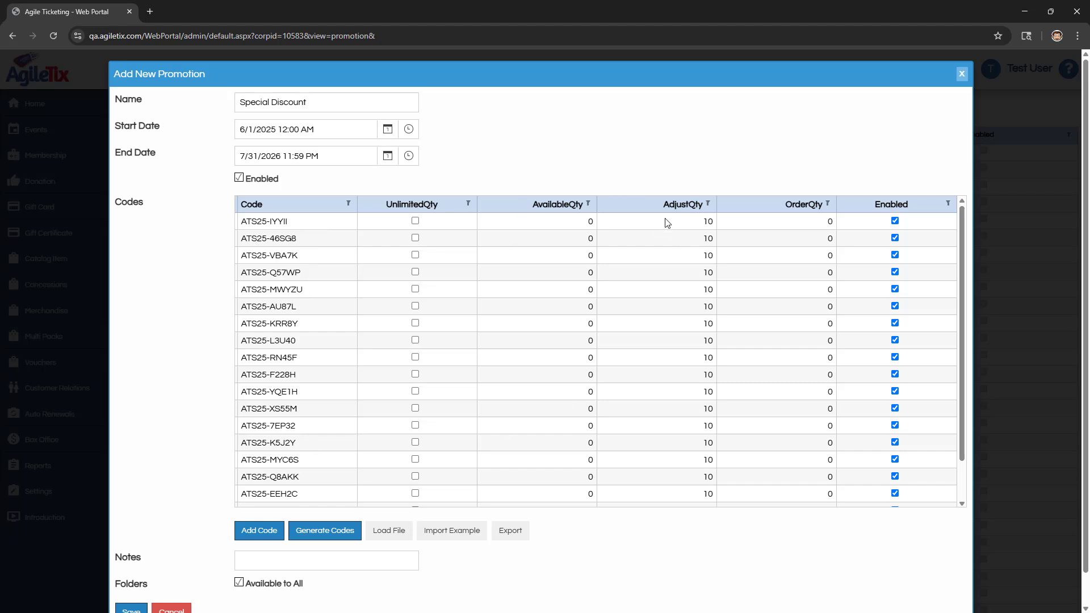
Step: Review the generated codes and save the Special Discount promotion
scroll(693, 451, down, 1)
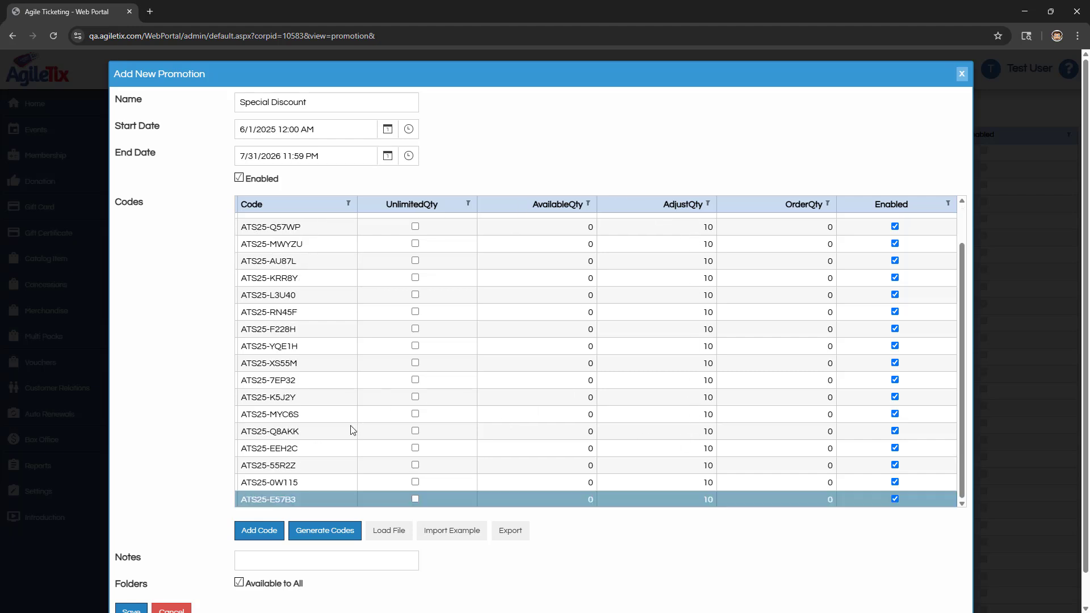
scroll(181, 511, down, 1)
click(134, 573)
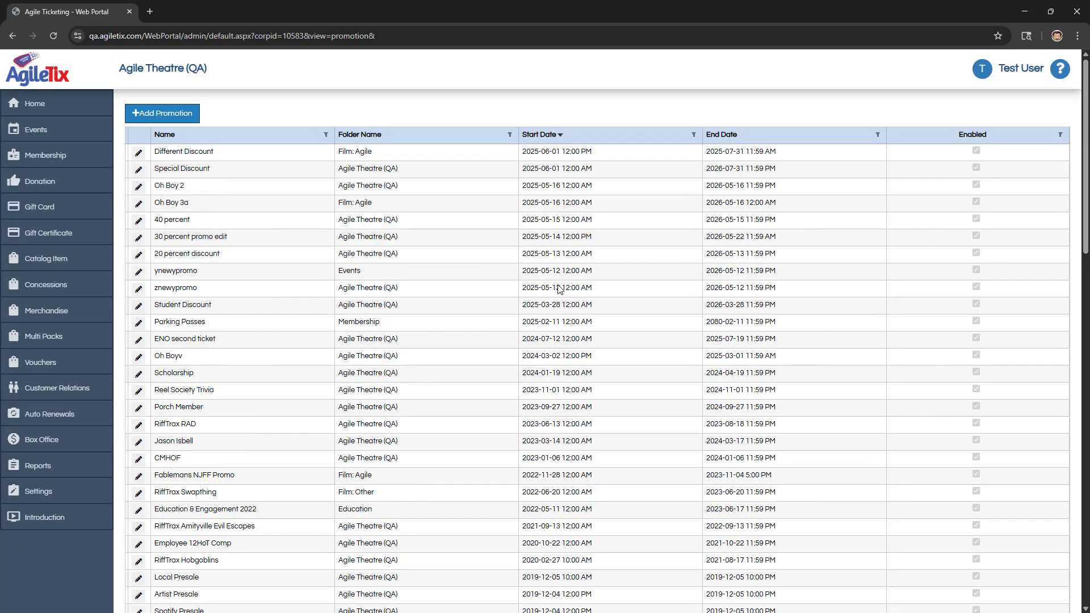
click(291, 154)
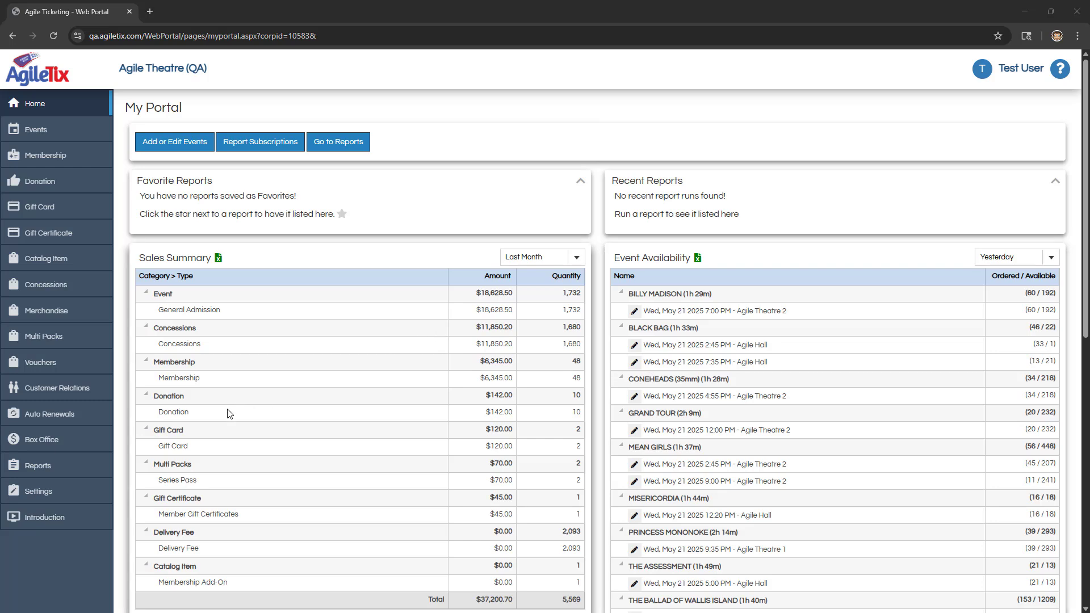
Step: Open the Theatre Web Skin for editing from the Web Skins settings
click(37, 498)
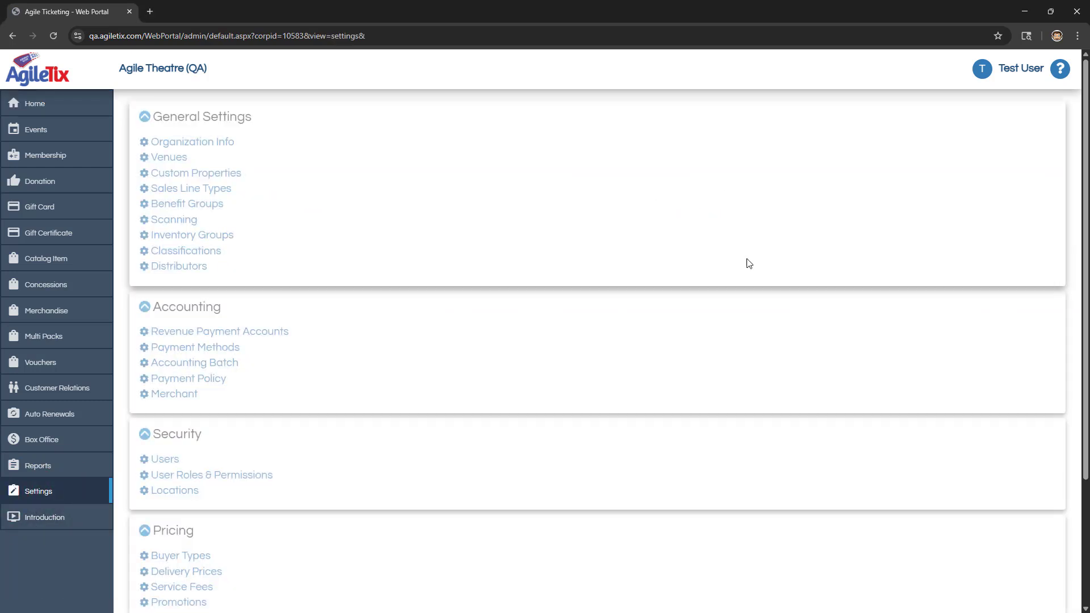
scroll(255, 292, down, 3)
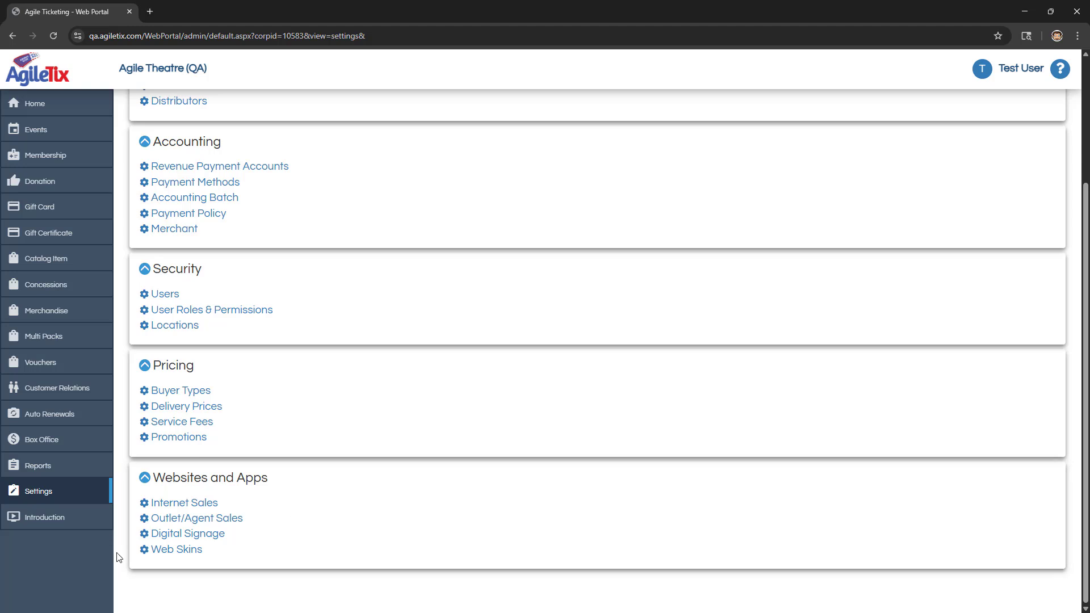
click(161, 549)
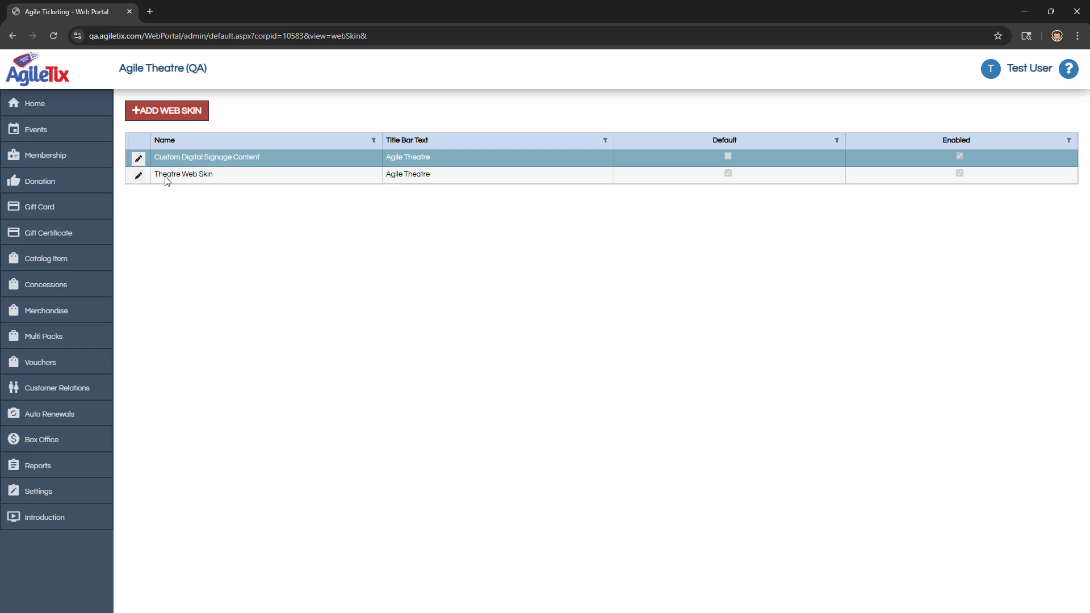
click(210, 174)
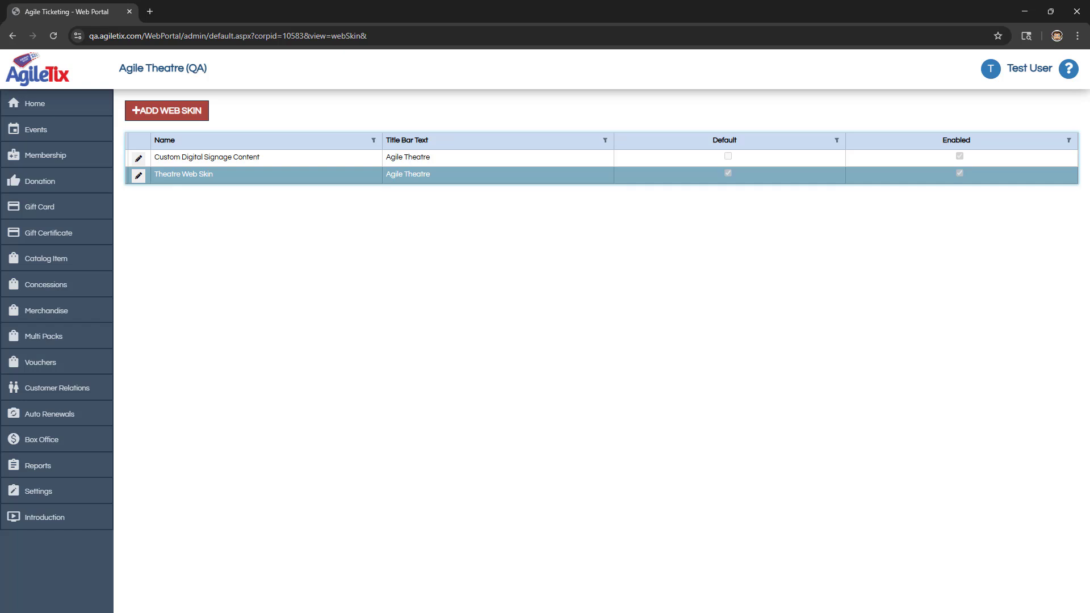
click(137, 178)
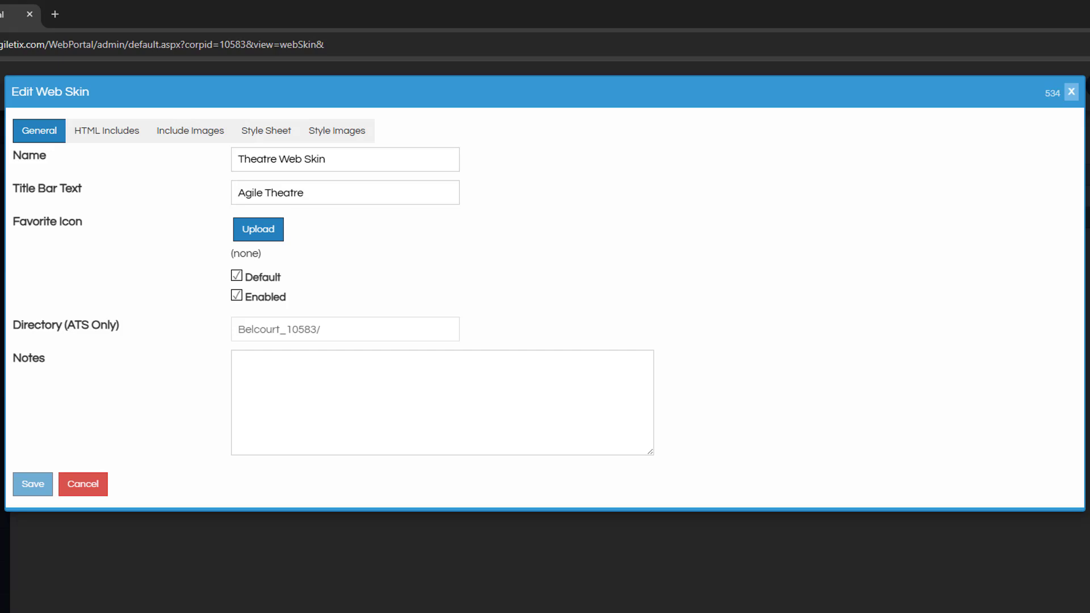
Step: Load the file 1-CustomScripts.js from the web skin's HTML includes
click(111, 135)
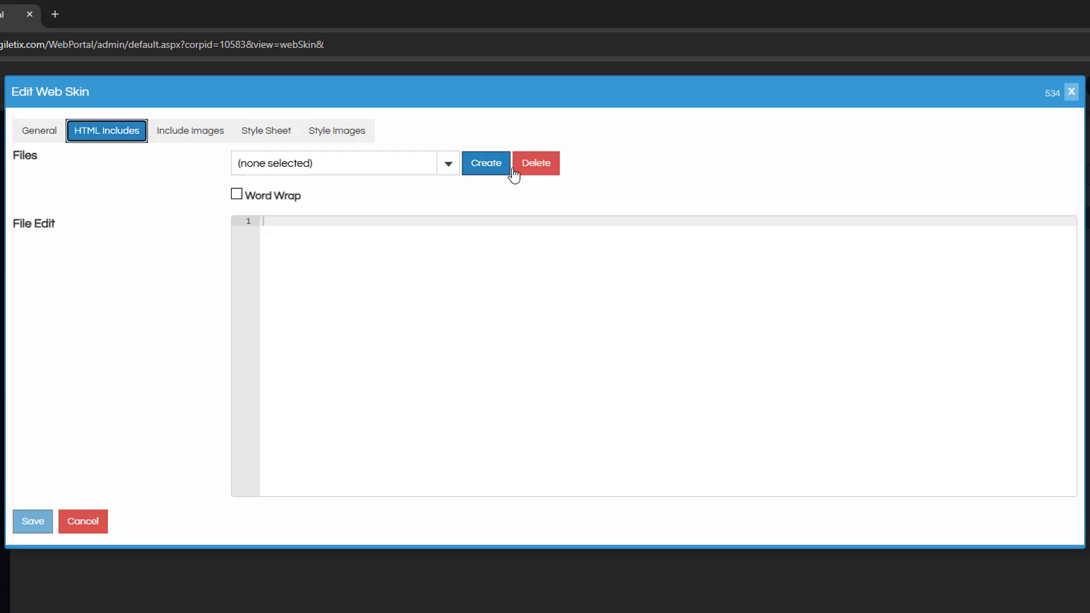
click(447, 166)
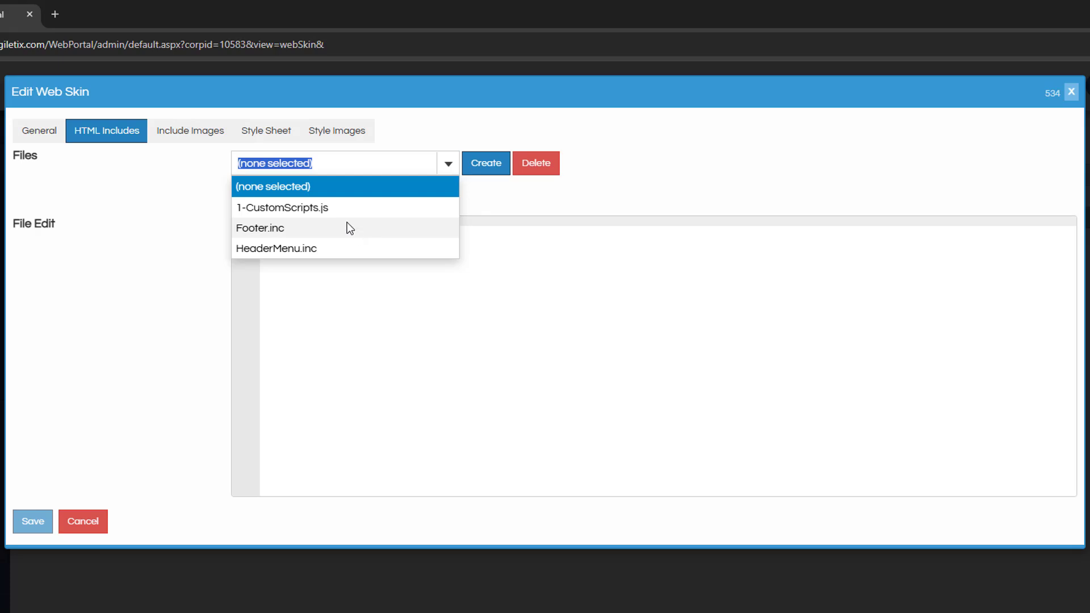
click(341, 207)
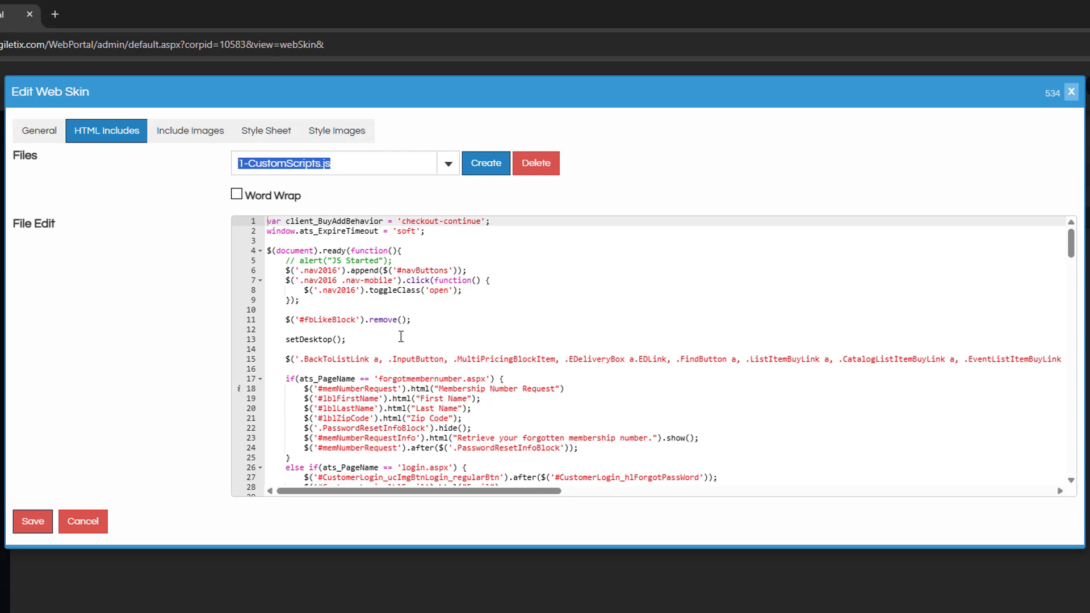
Step: Inspect the commented alert line in the script and collapse the forgotmembernumber.aspx condition block
drag(285, 260, 403, 259)
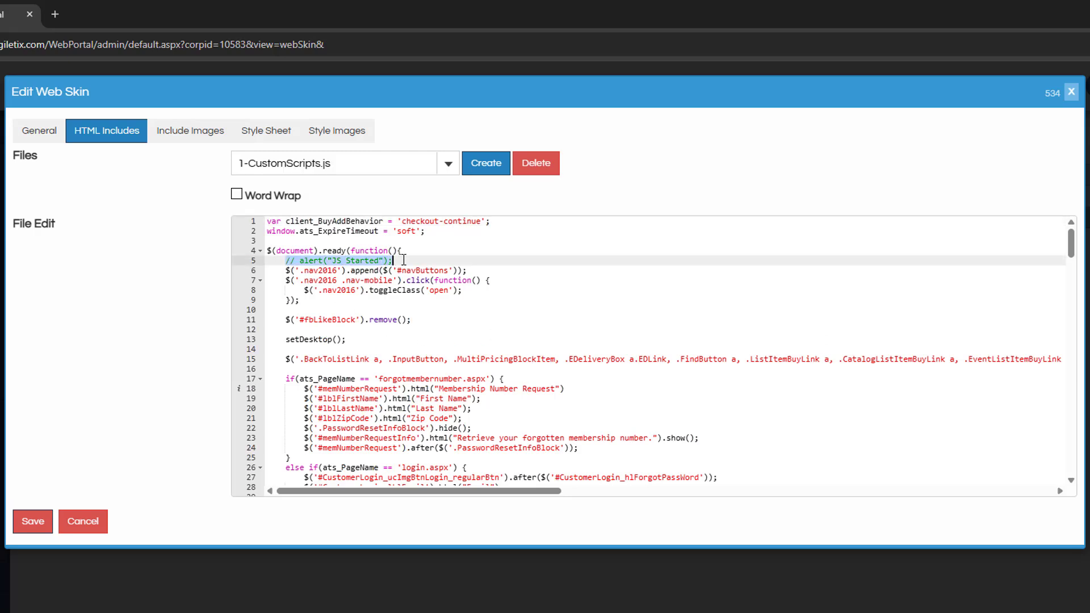
click(403, 259)
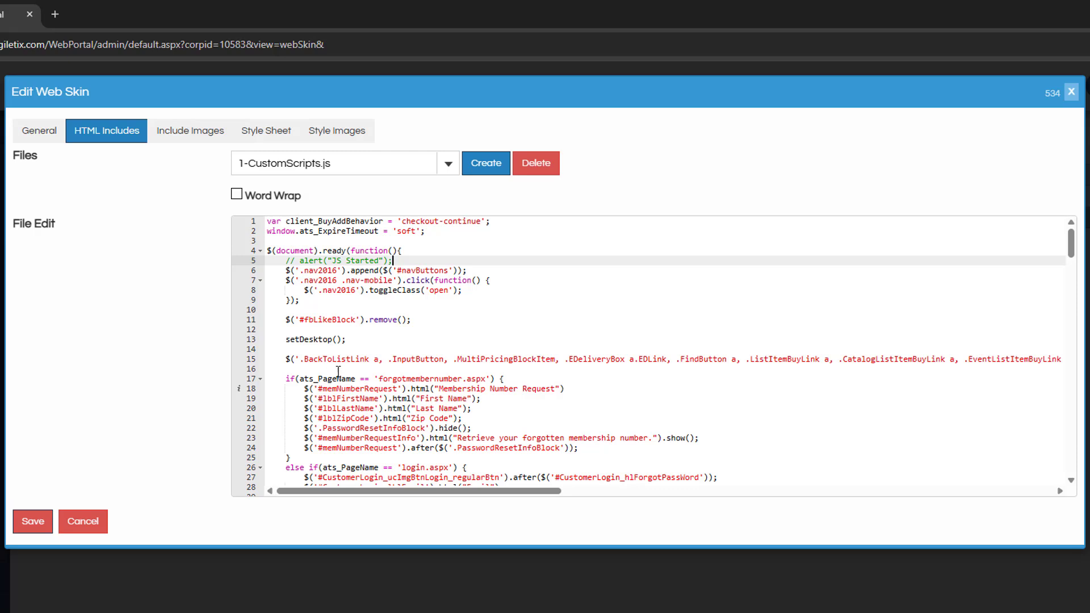
click(503, 378)
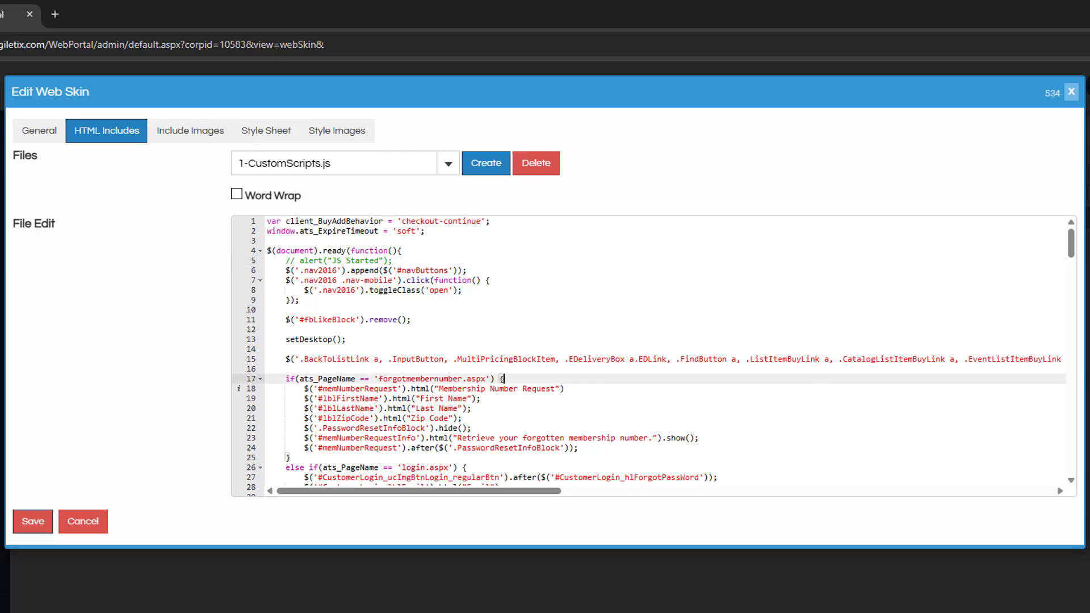
click(259, 378)
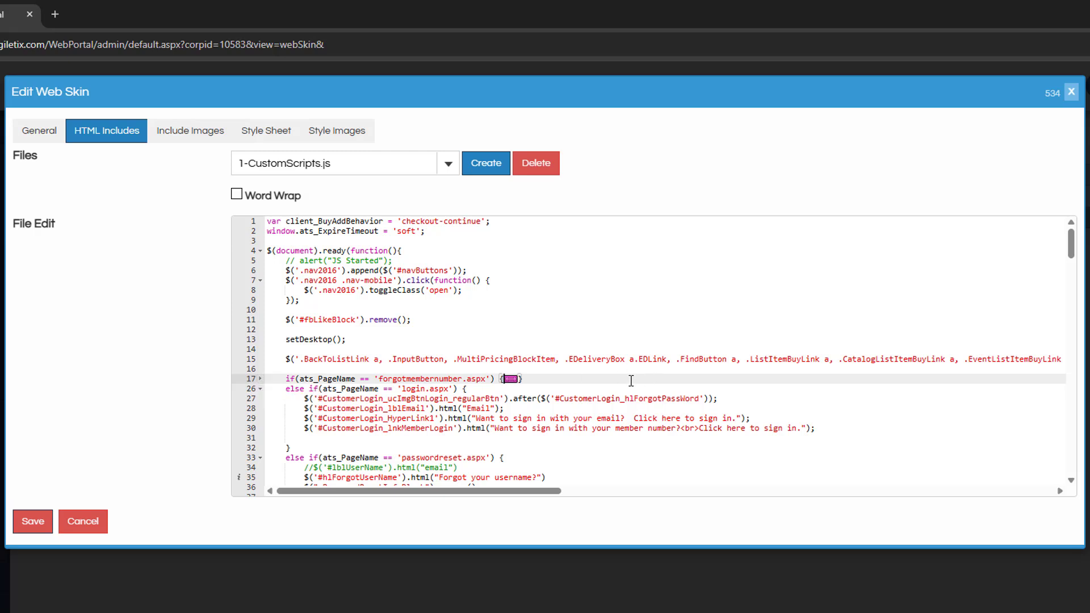
mouse_move(239, 480)
Step: Preview the image Give-Now-button-2015.png among the web skin's include images
click(208, 143)
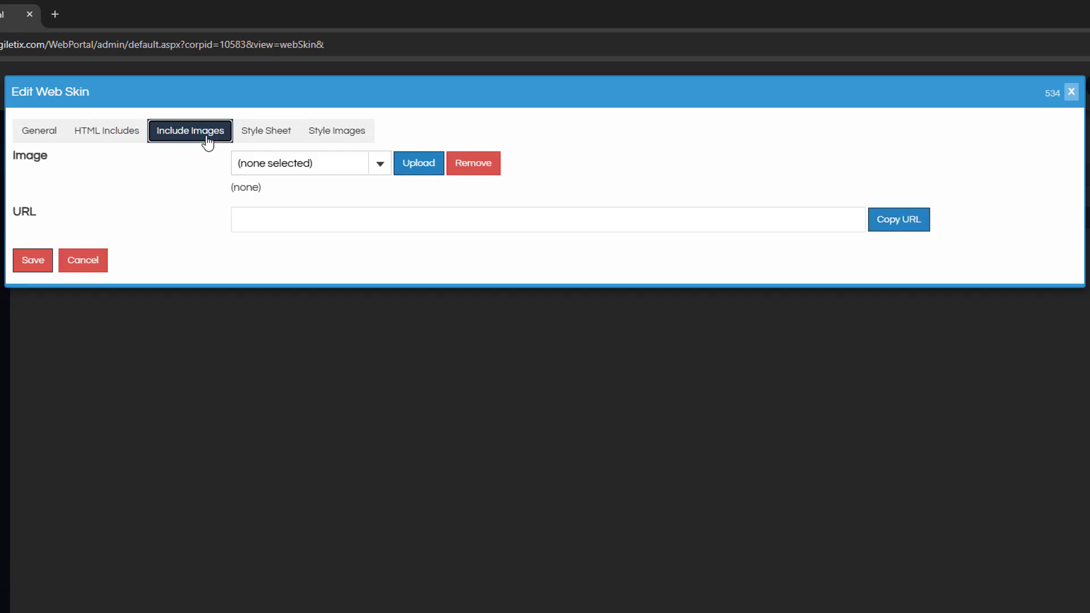
click(379, 163)
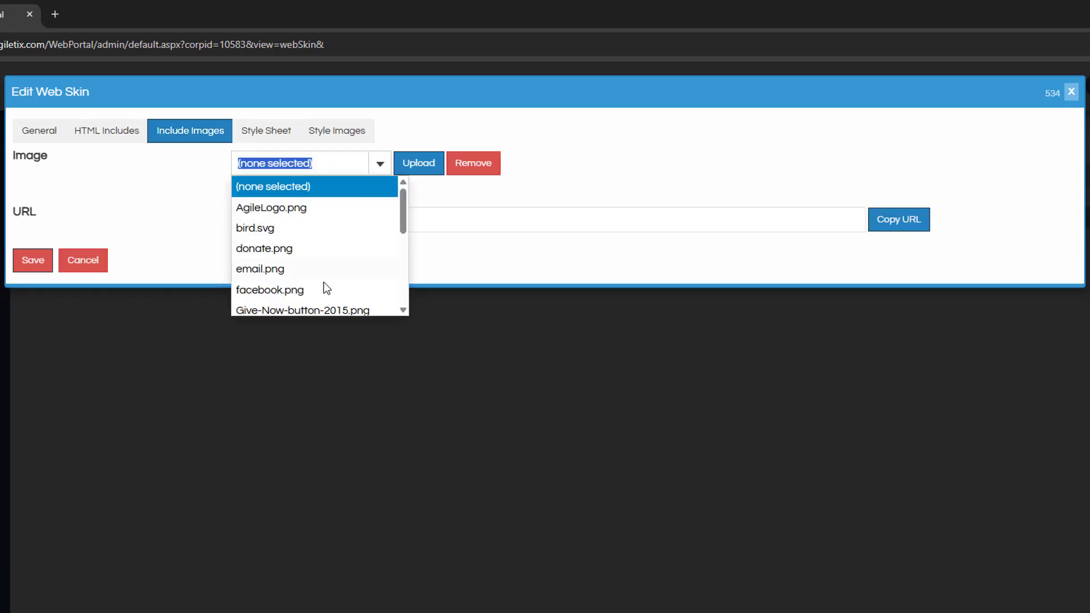
click(308, 308)
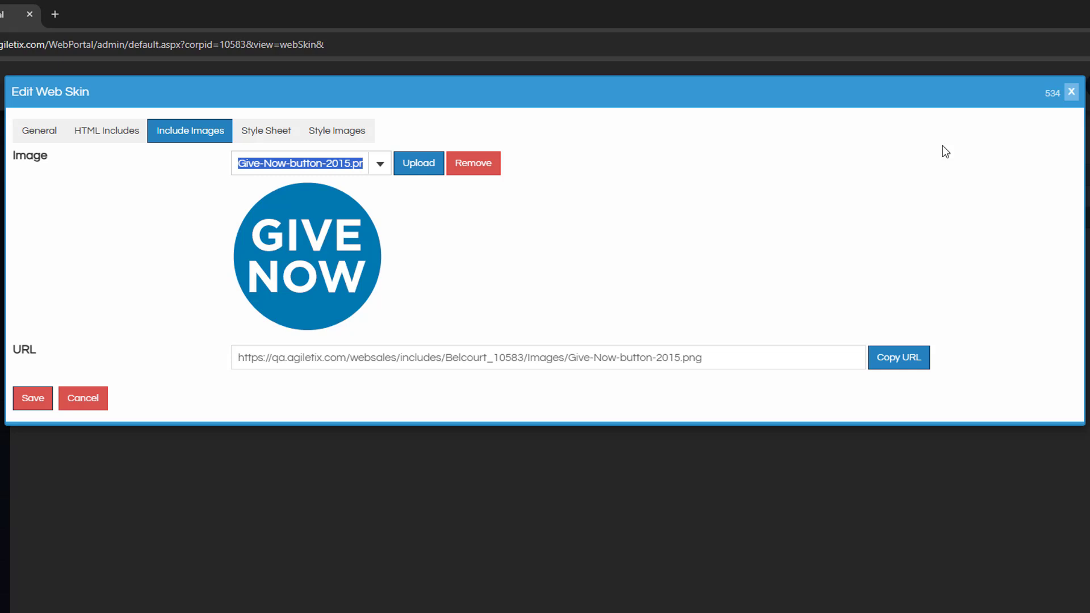
Step: Look over the web skin's style sheet CSS and close the web skin editor
click(251, 135)
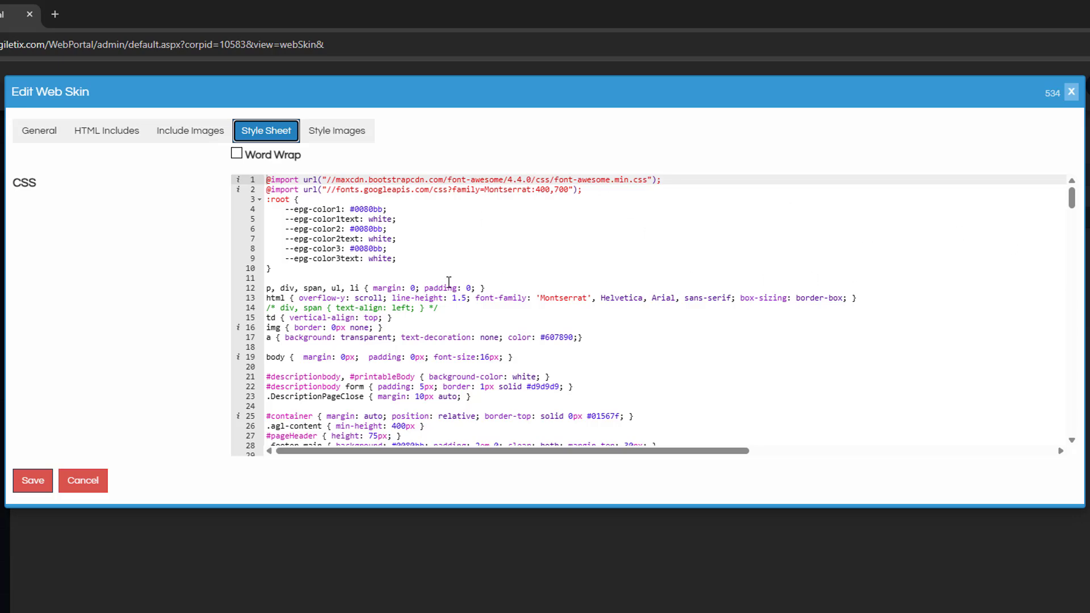
click(584, 328)
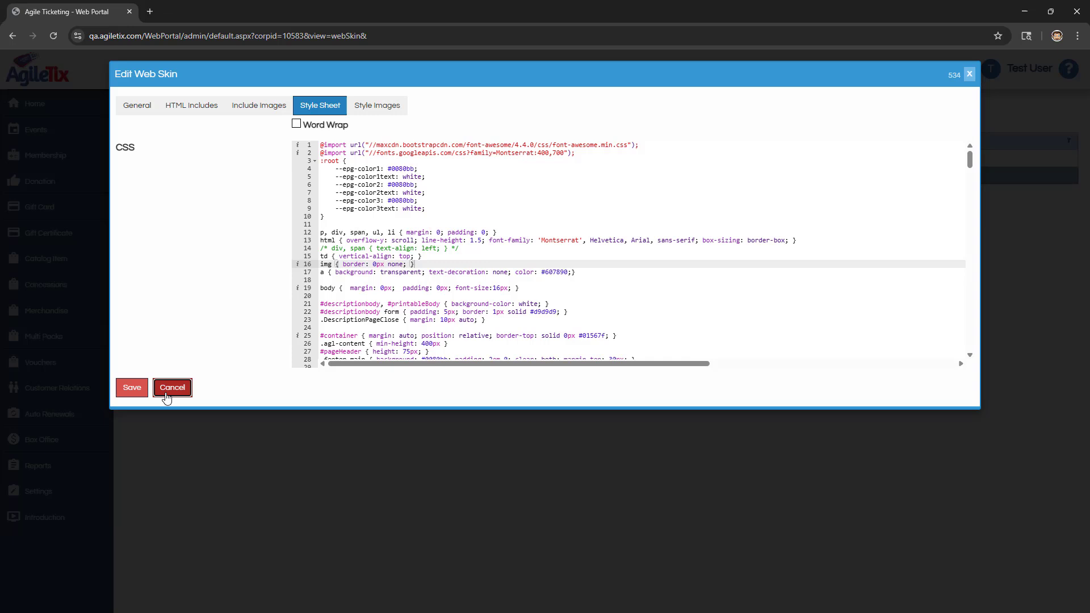
click(166, 391)
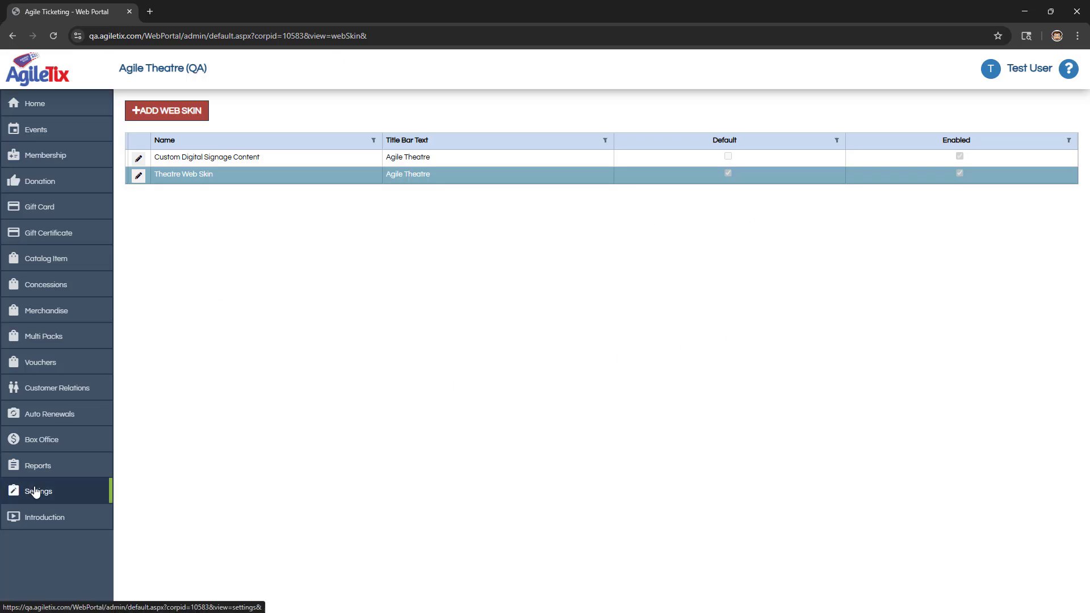
Step: Open the default Web Ticketing website group for editing from the Internet Sales settings
click(64, 488)
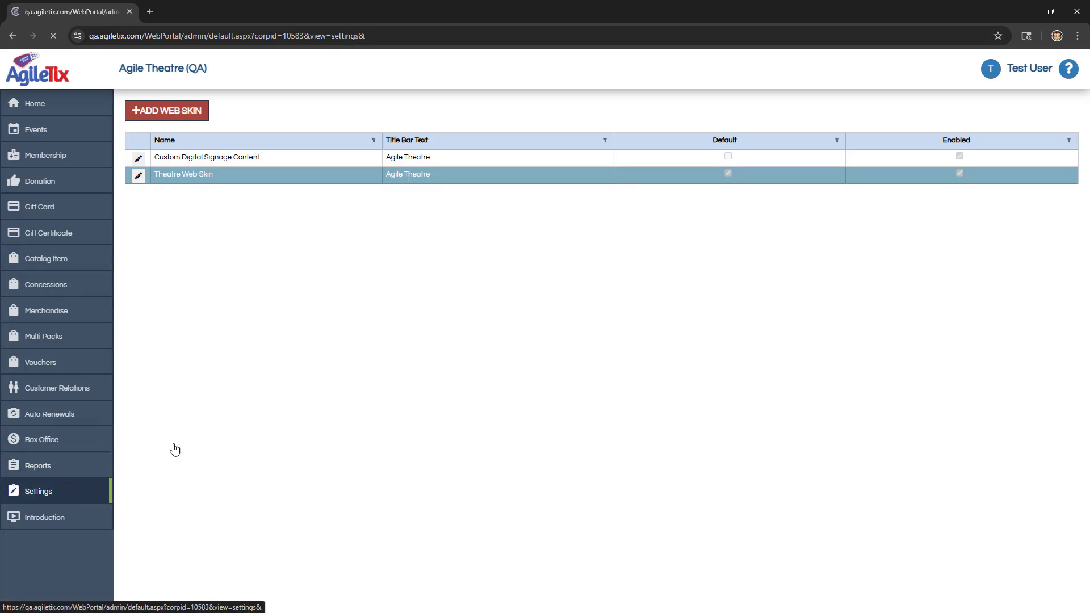
scroll(246, 394, down, 3)
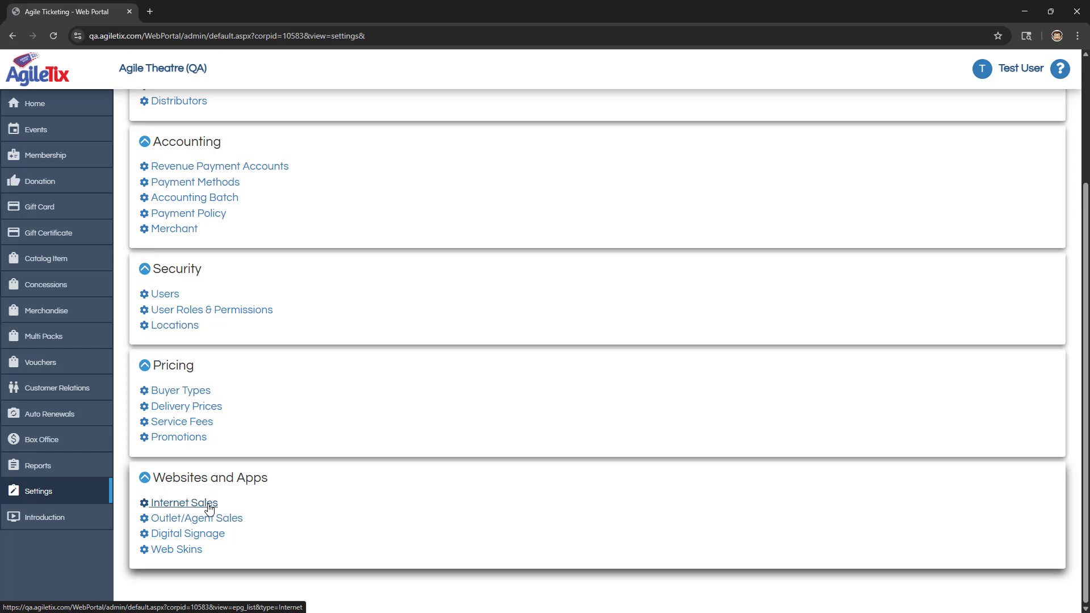
click(209, 508)
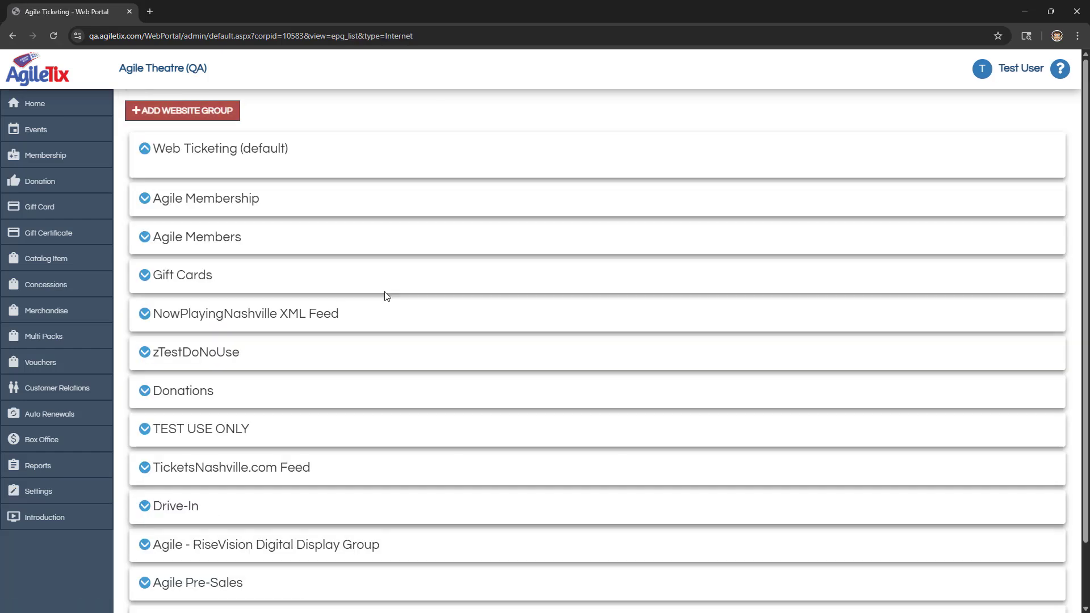
click(252, 154)
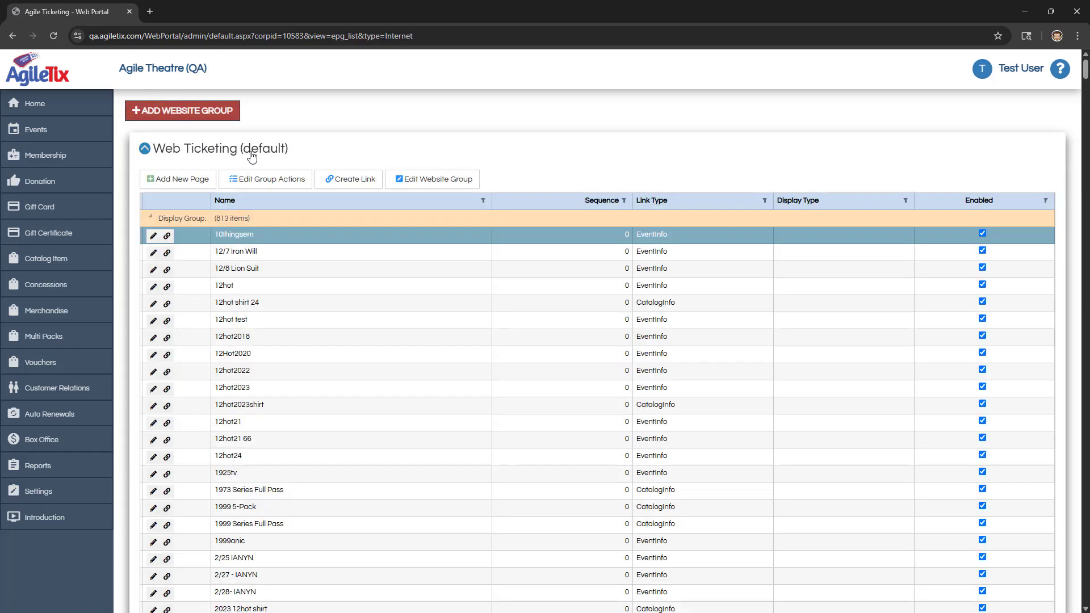
click(434, 179)
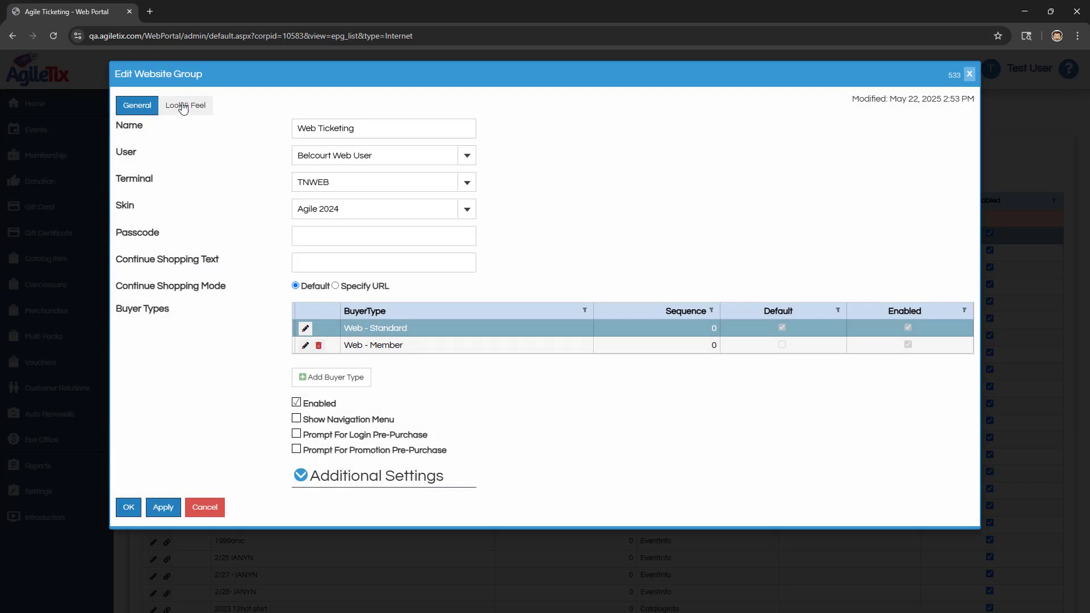
Step: Examine the website group's look and feel settings, including colors, footer, style and script
click(183, 106)
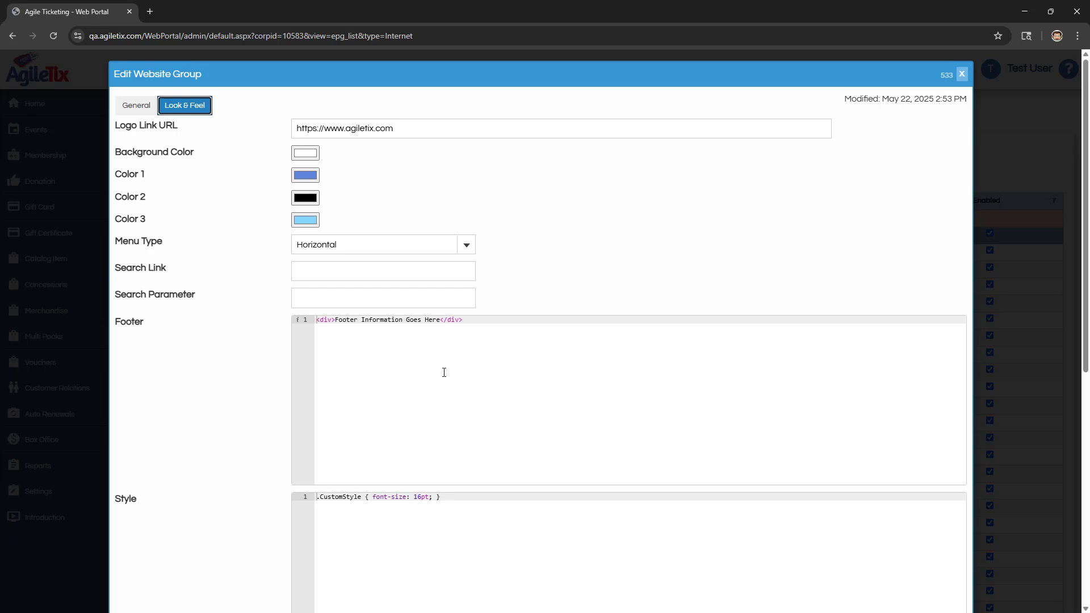
scroll(596, 439, down, 2)
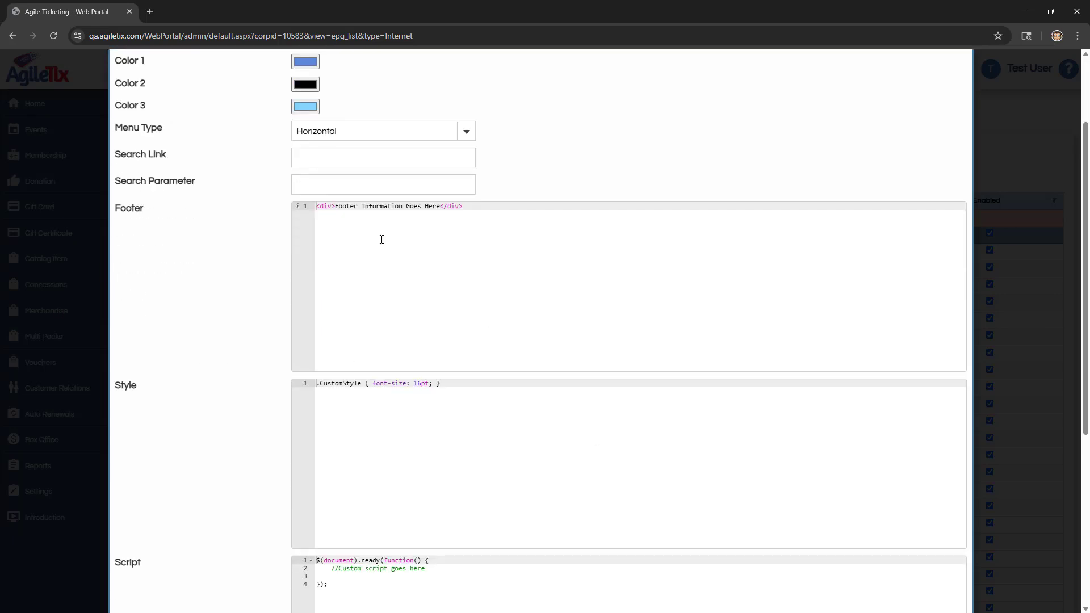
scroll(398, 392, down, 2)
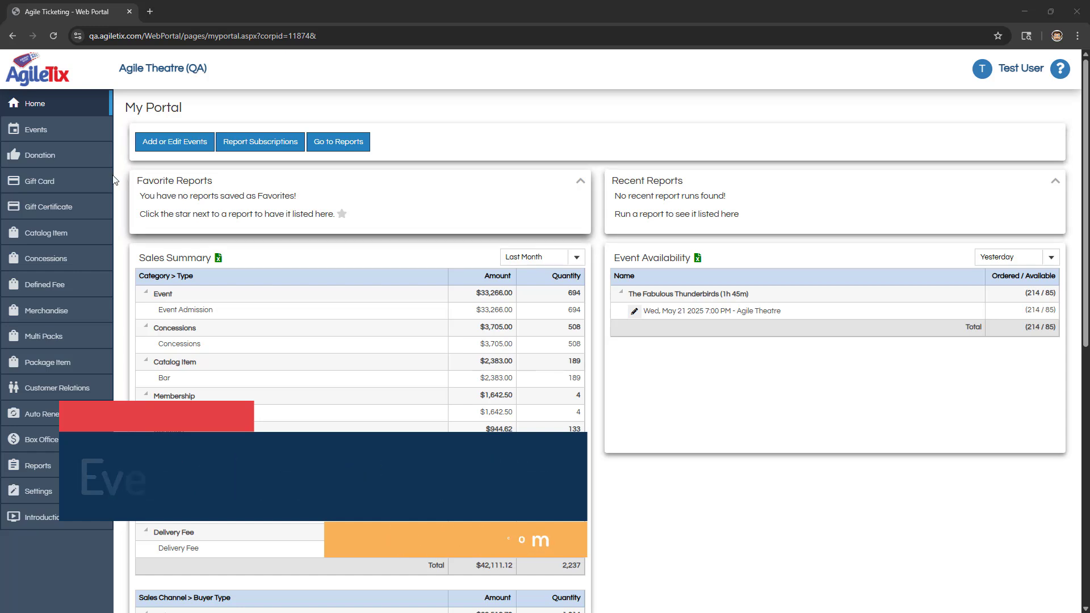
Step: Open the list of event showings
click(33, 134)
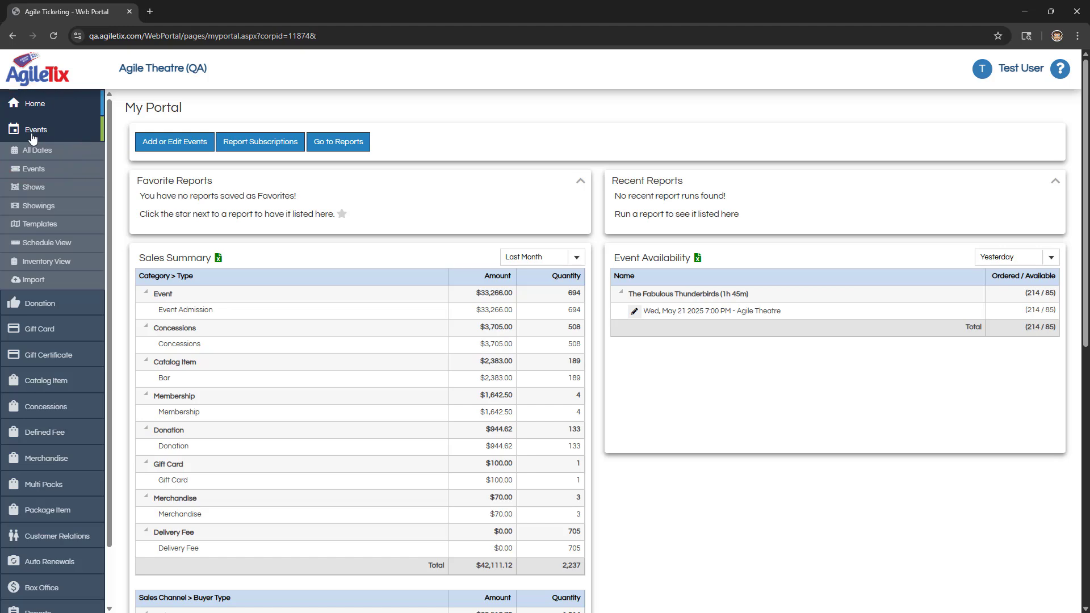
click(38, 205)
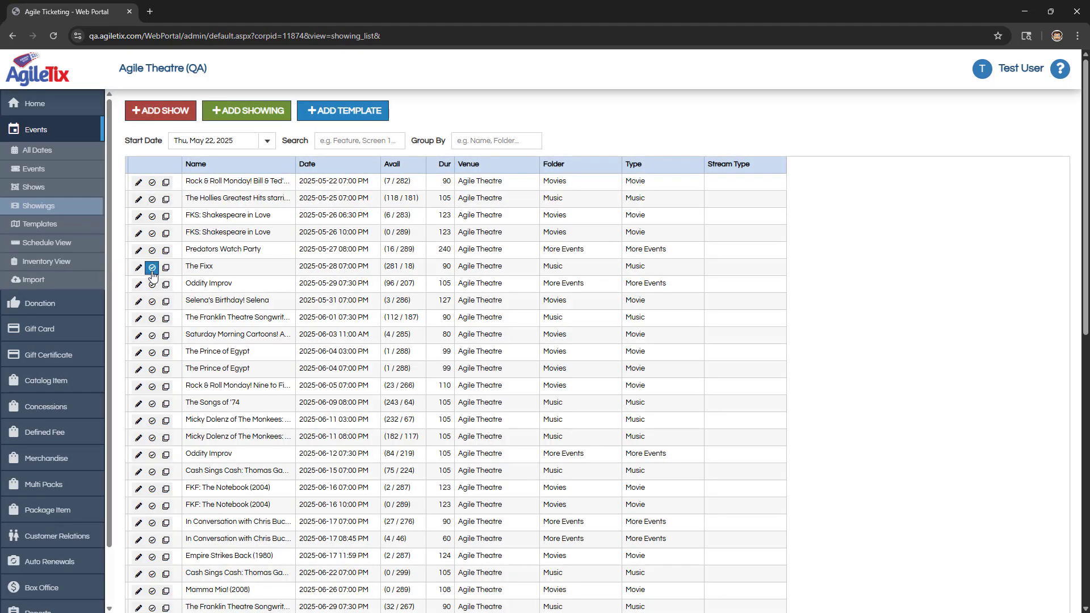
Step: In event check-in for The Fixx, search orders by ticket type or section/row/seat and view the matching order's tickets
click(152, 268)
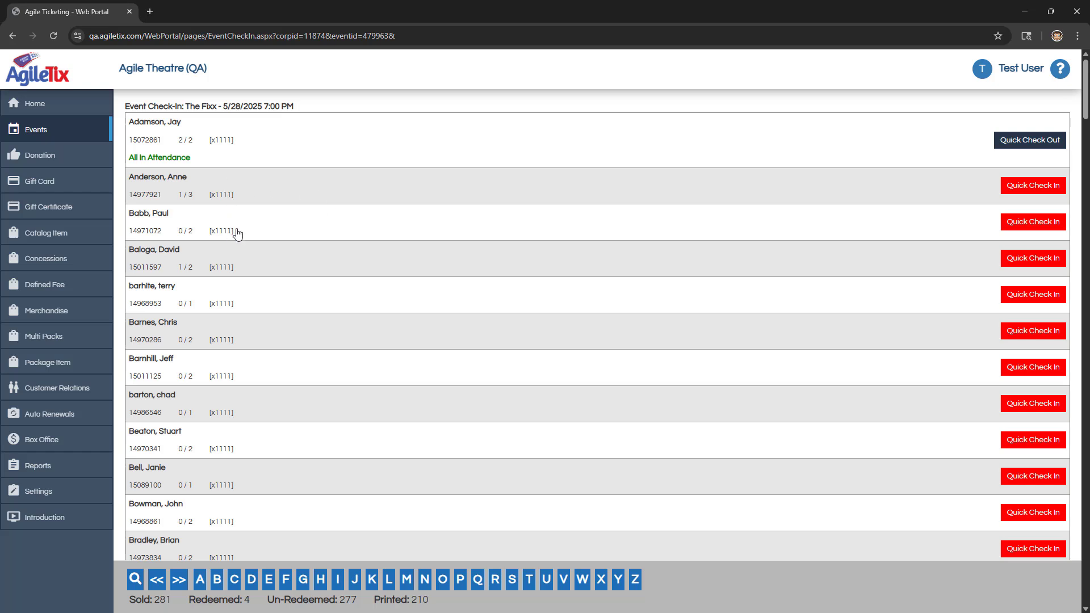
click(135, 579)
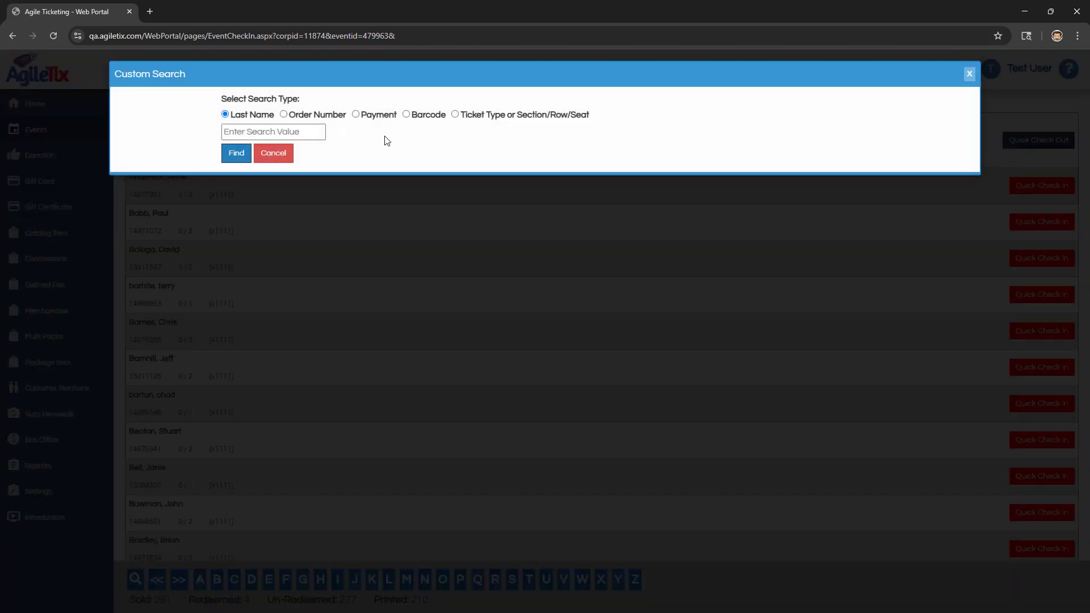
click(461, 115)
click(301, 132)
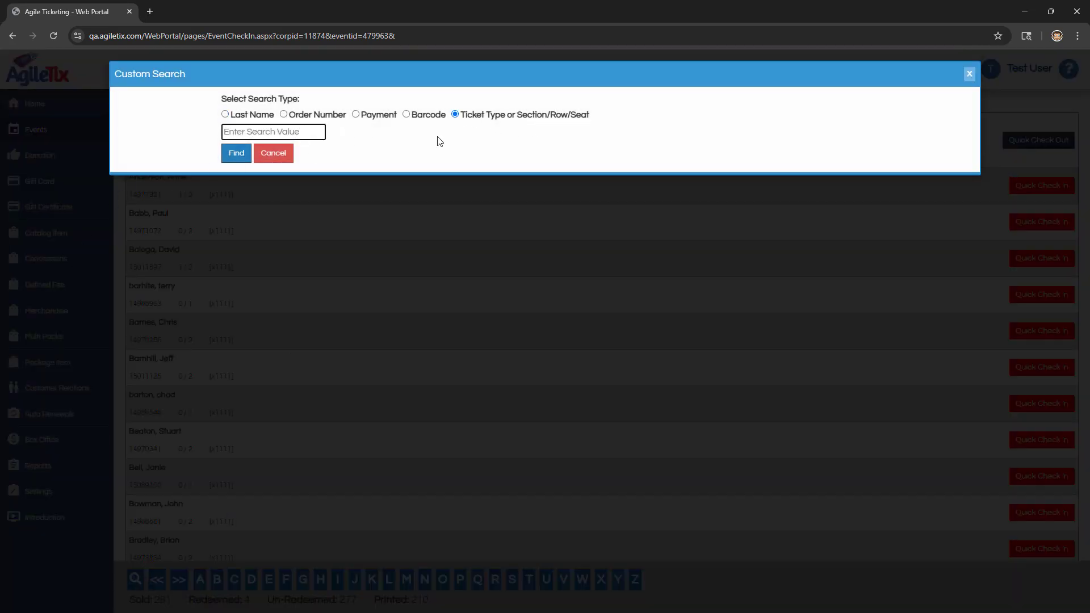
text(B-9)
click(233, 158)
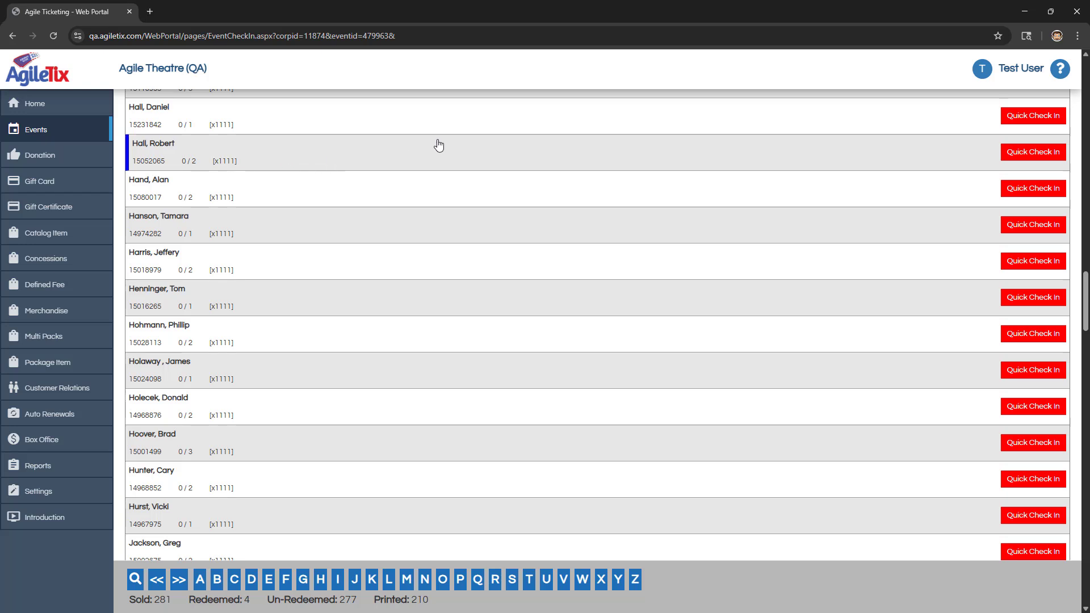
click(211, 153)
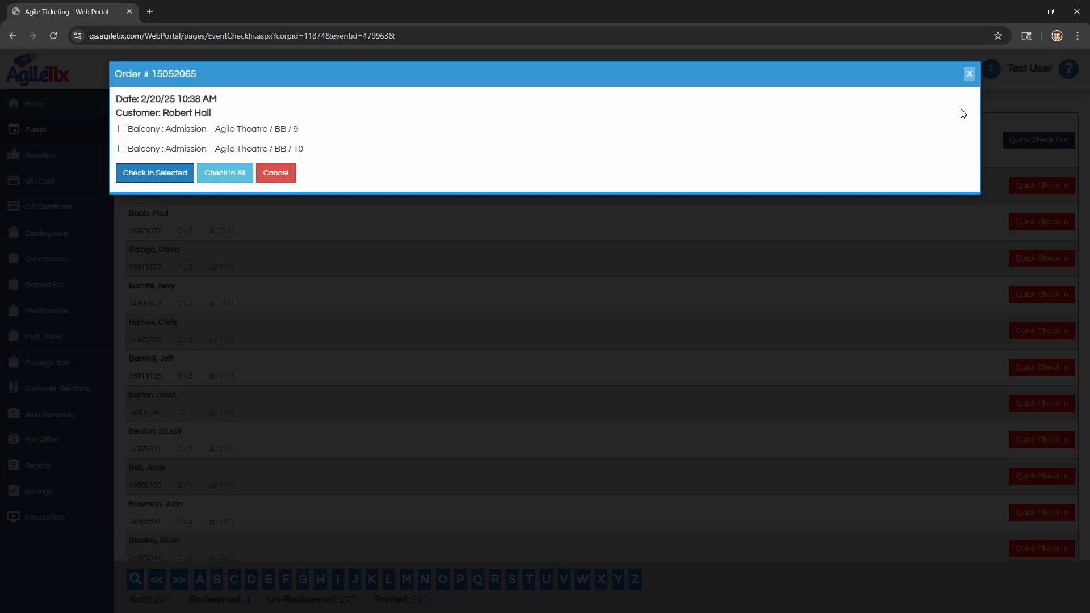
click(969, 74)
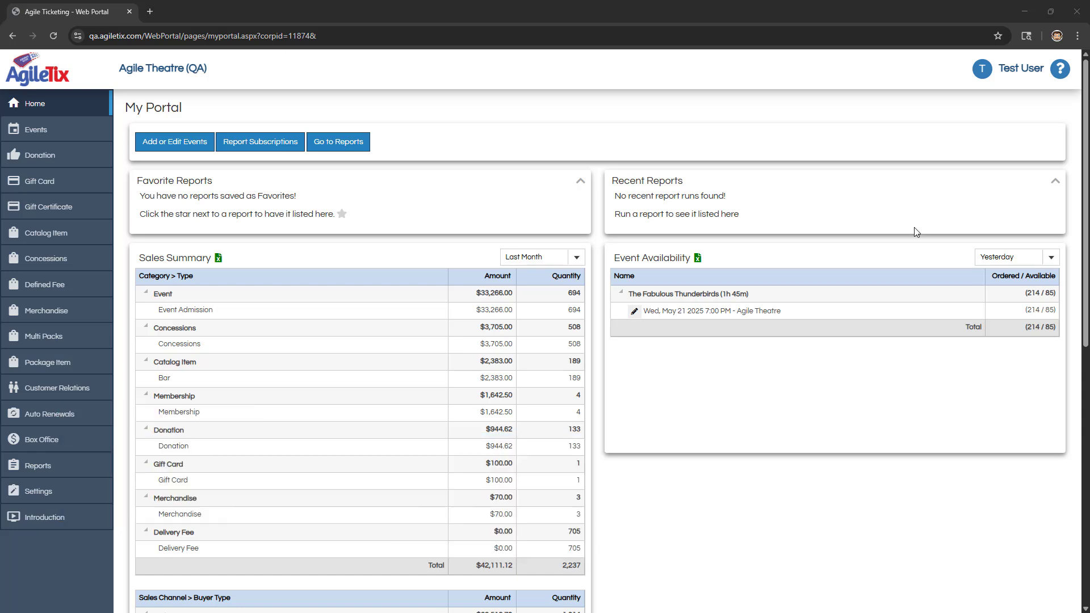
Step: From the Distributors settings, review the user action logs for the past 3 months, widening the Details column
click(28, 491)
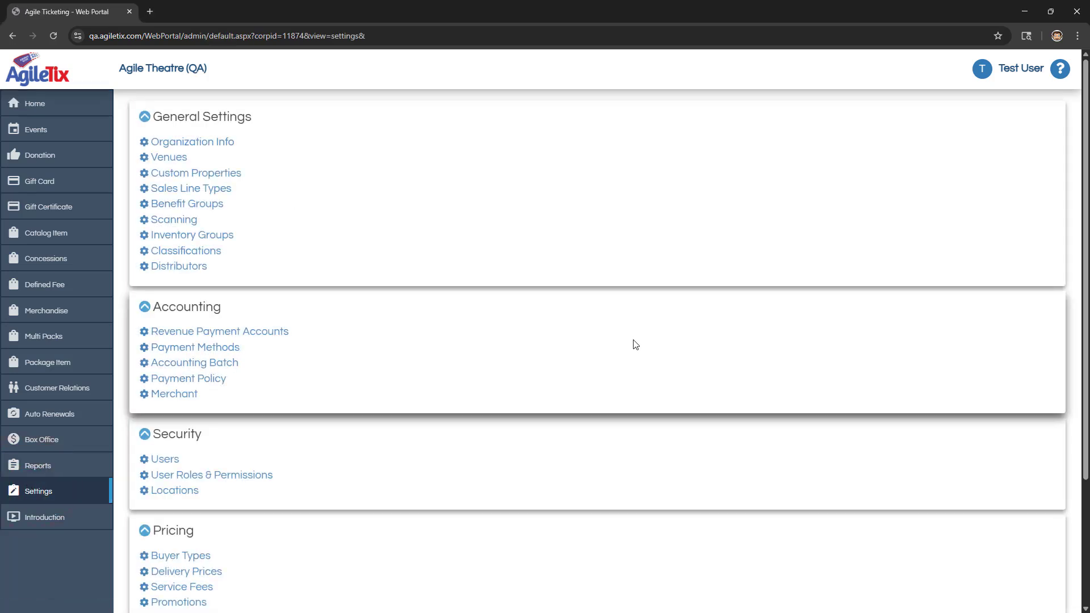
click(190, 272)
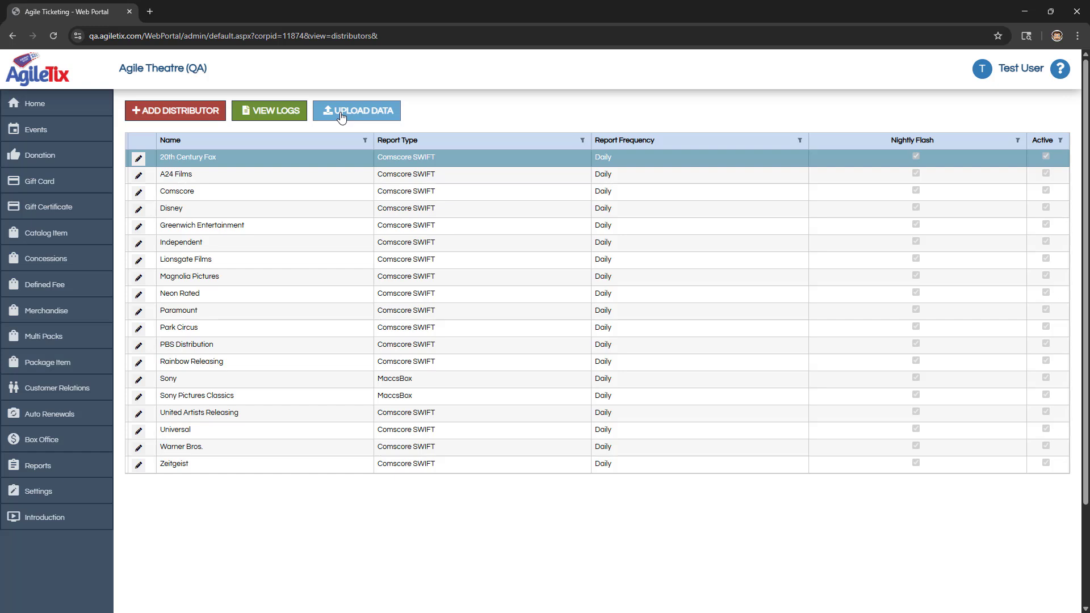
click(264, 114)
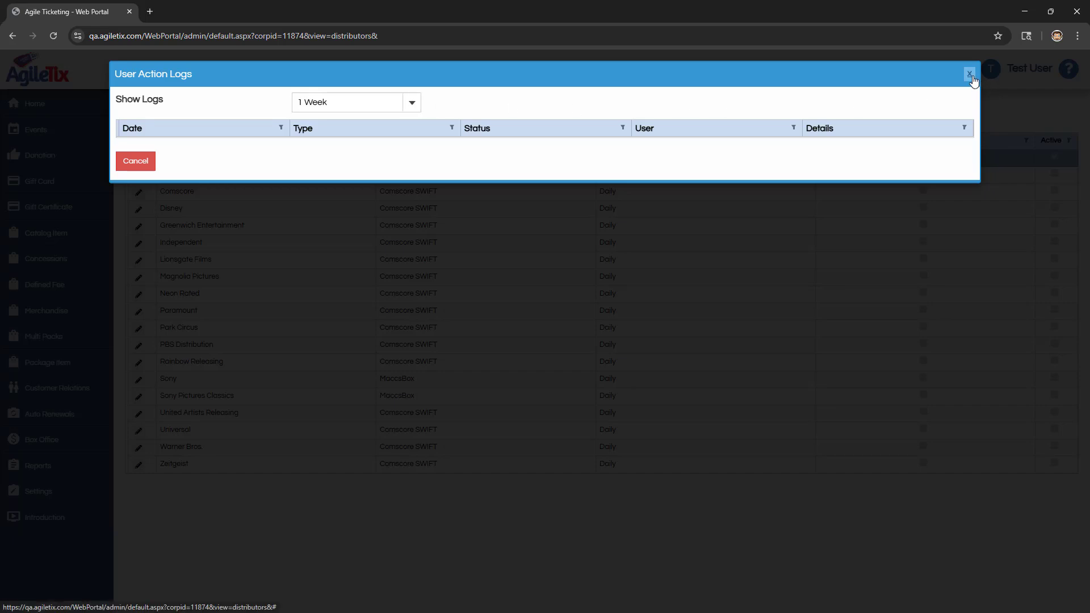
click(409, 104)
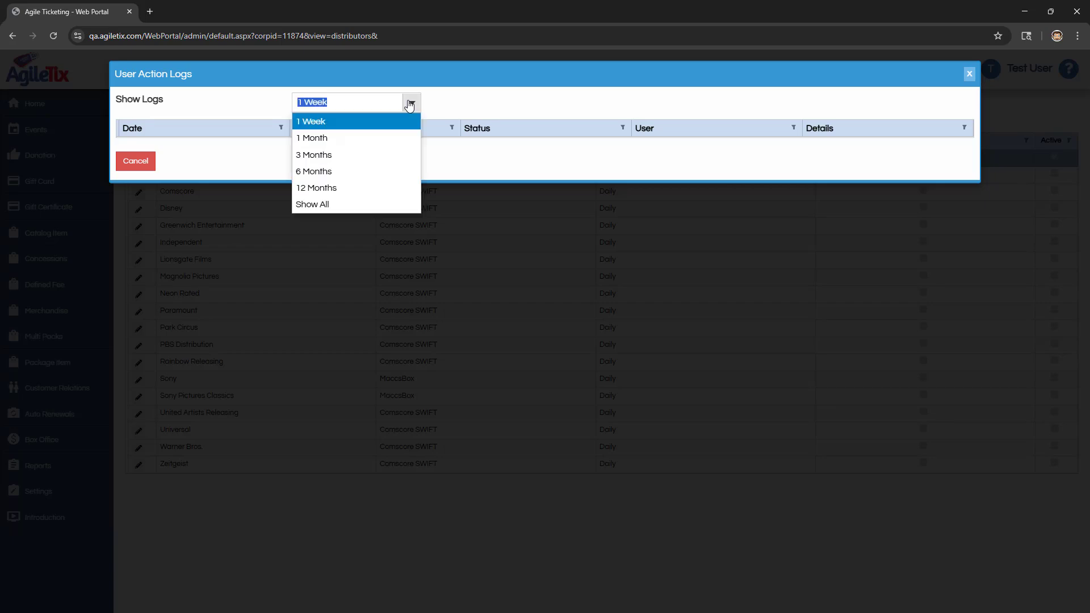
click(327, 155)
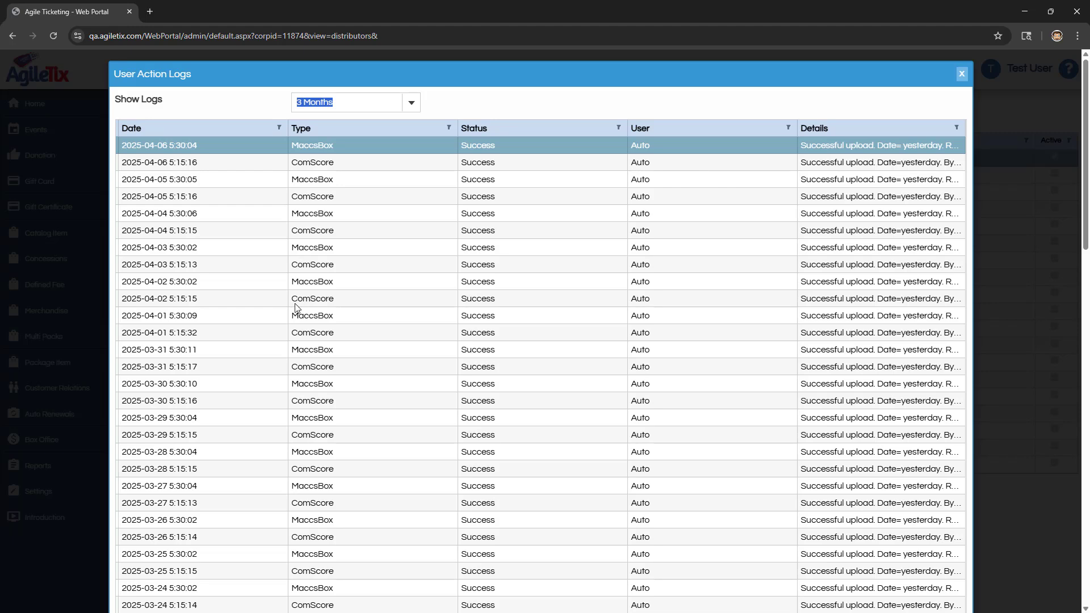
scroll(437, 364, down, 2)
scroll(437, 364, up, 3)
drag(795, 128, 687, 131)
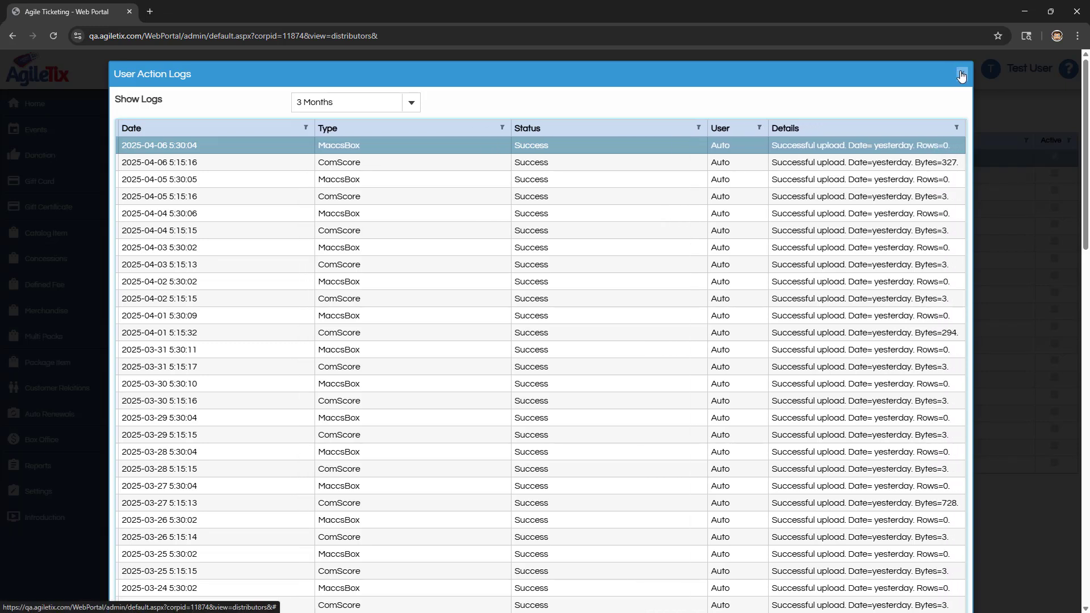
click(961, 74)
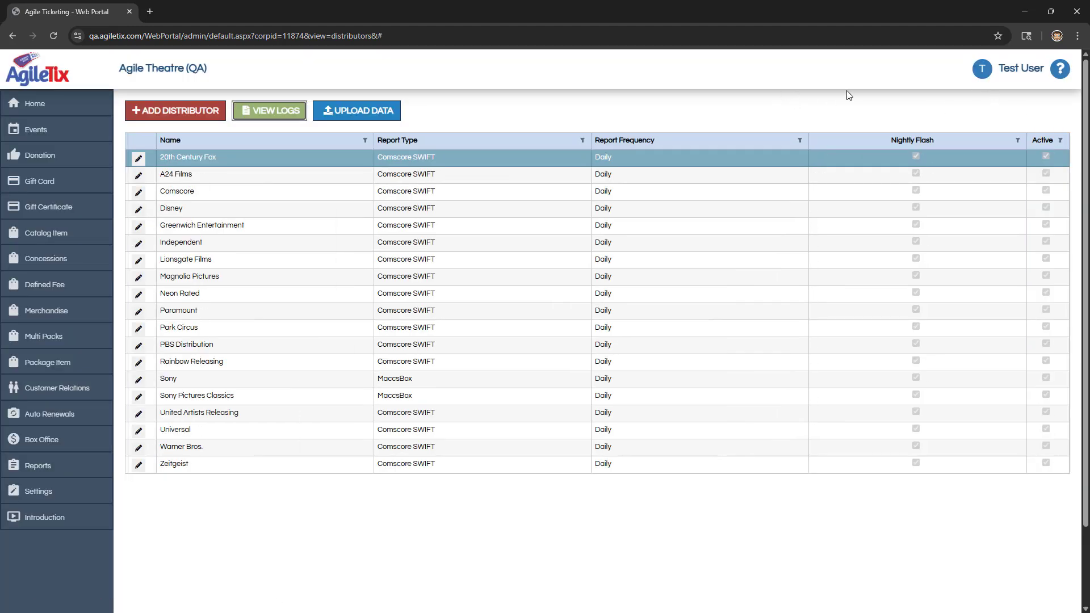
Step: Set up a Comscore distributor data upload for specified dates, starting and ending on 5/21/2025
click(366, 118)
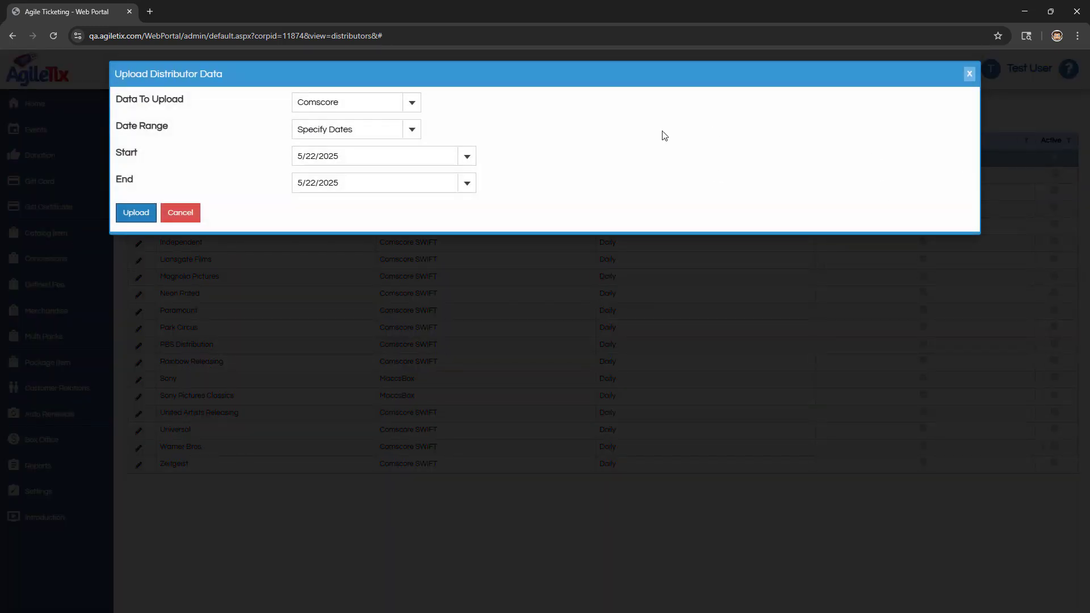
click(411, 104)
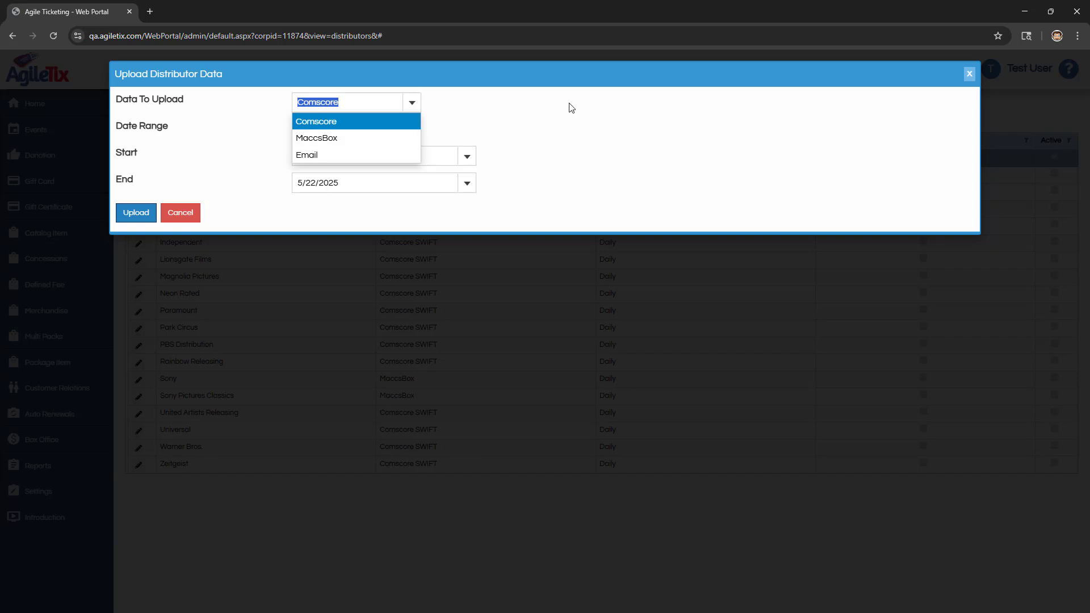
click(340, 122)
click(463, 156)
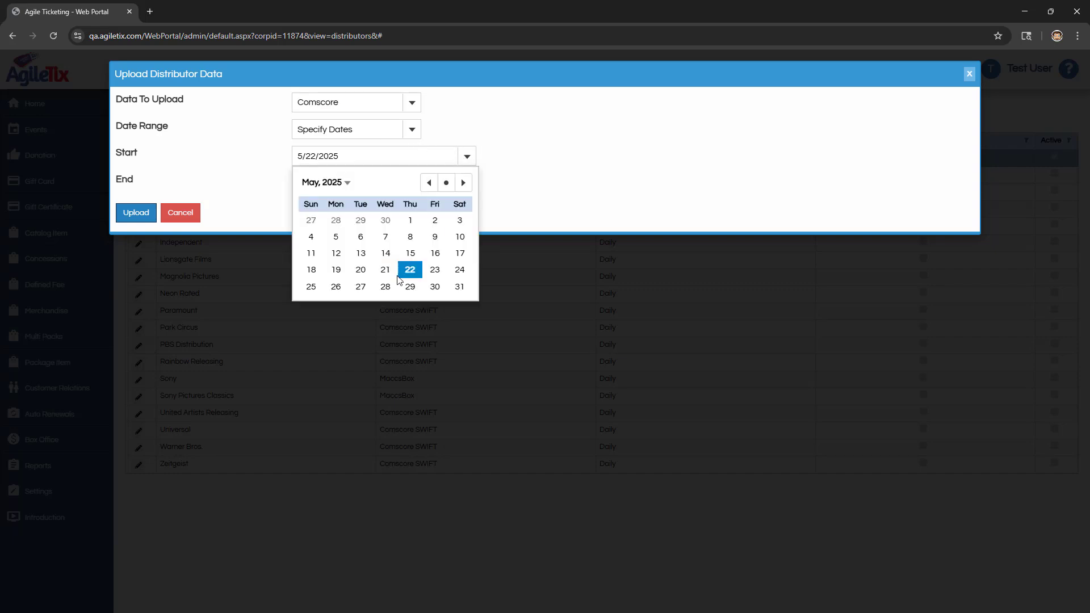
click(392, 271)
click(467, 183)
click(385, 295)
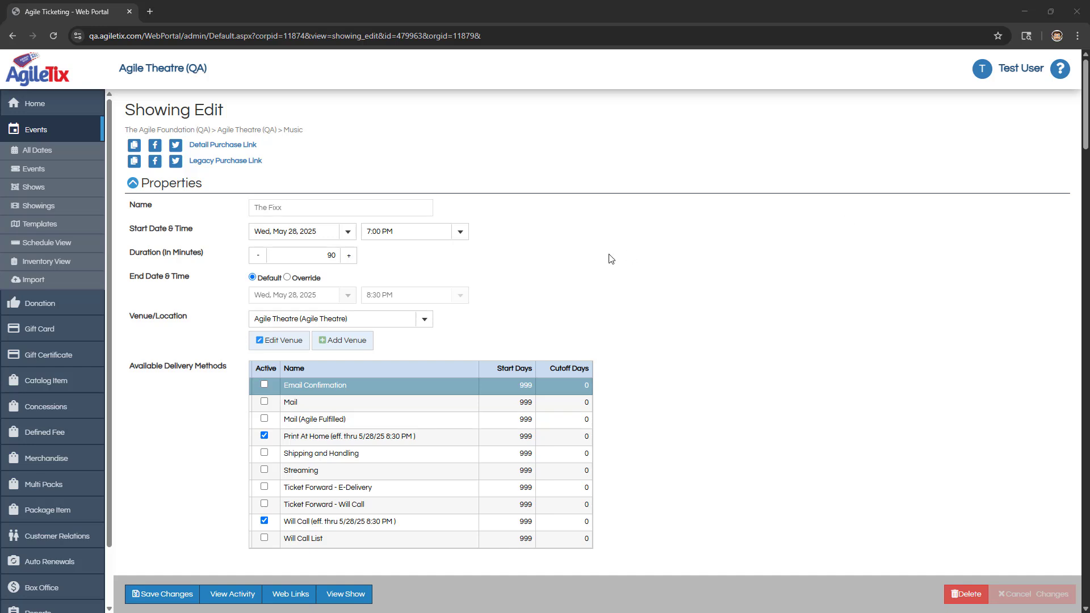
Step: Set the Geo Block radius of The Fixx showing to 100
scroll(645, 264, down, 20)
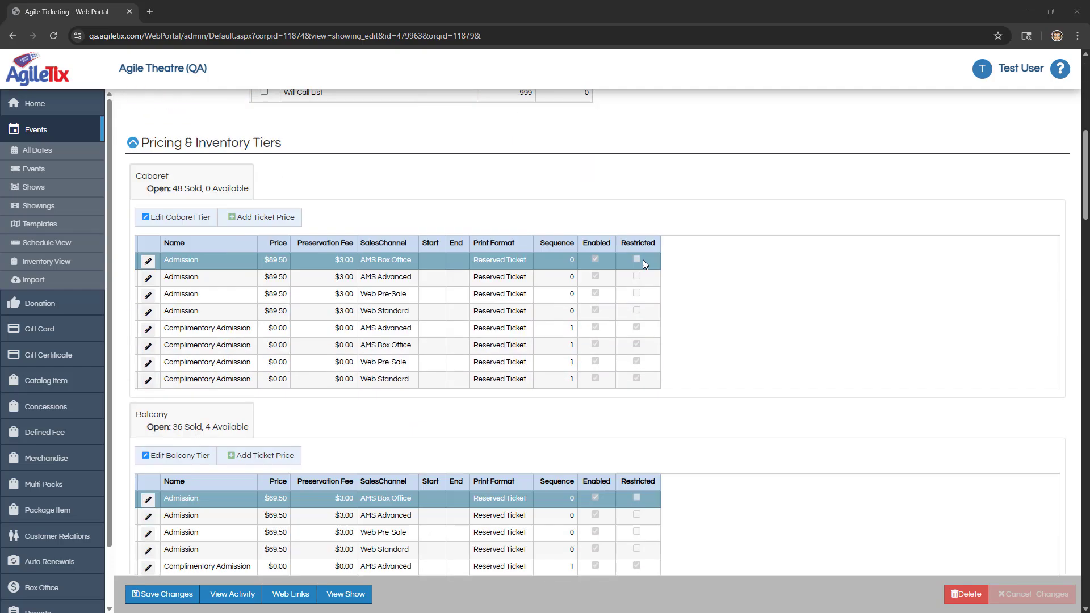
scroll(624, 264, down, 10)
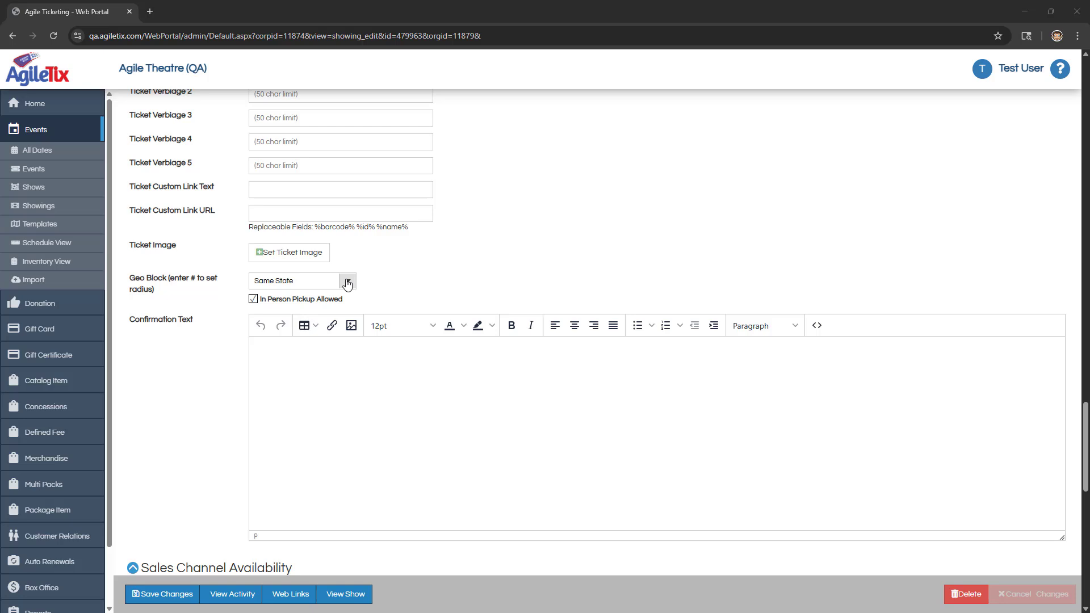
click(310, 280)
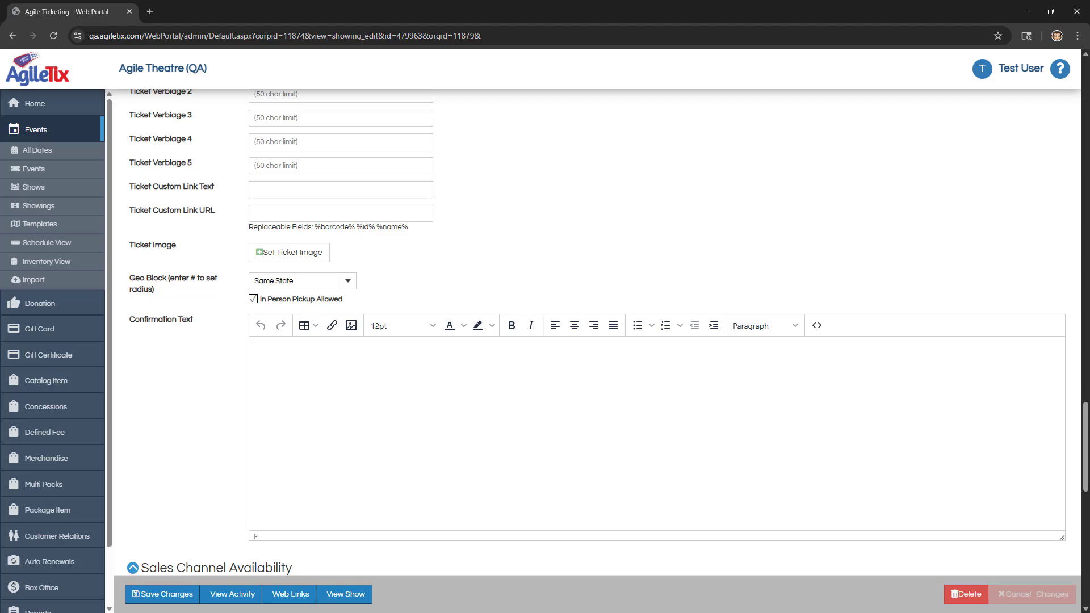
drag(250, 281, 355, 285)
click(347, 281)
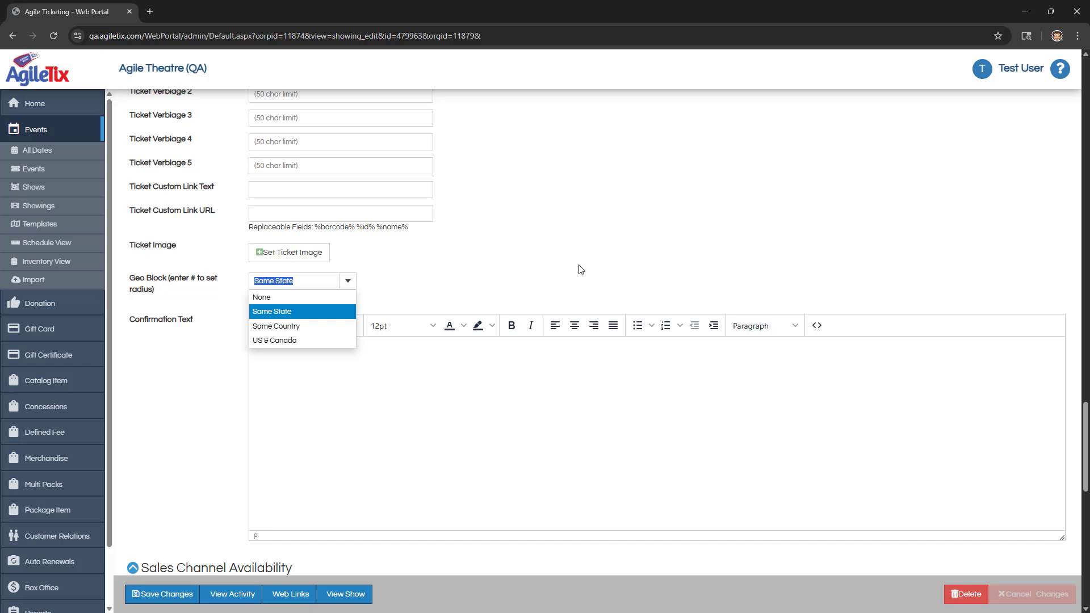
text(100)
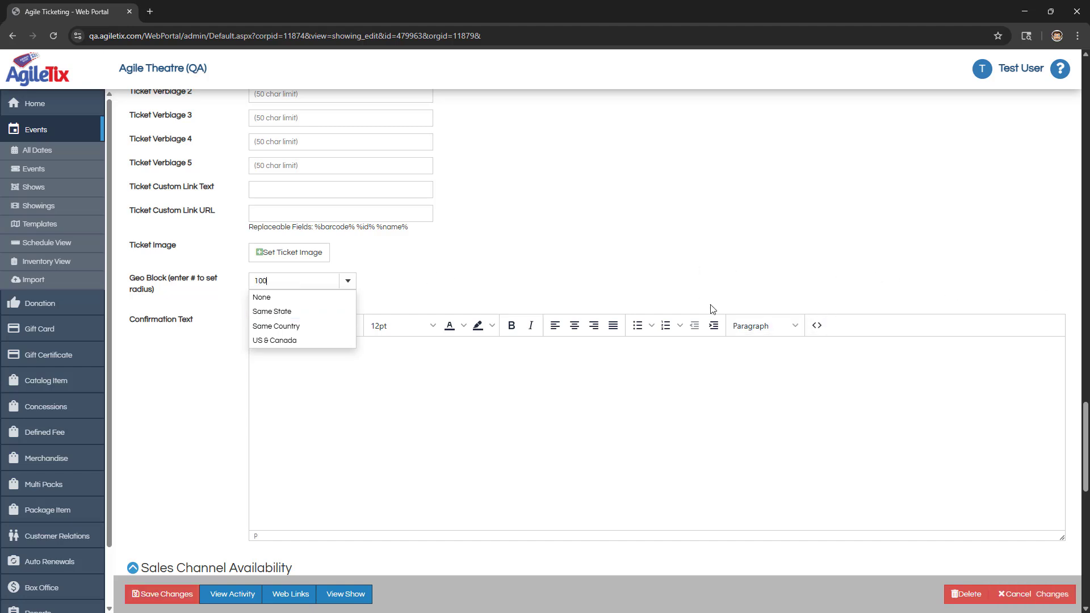
click(697, 234)
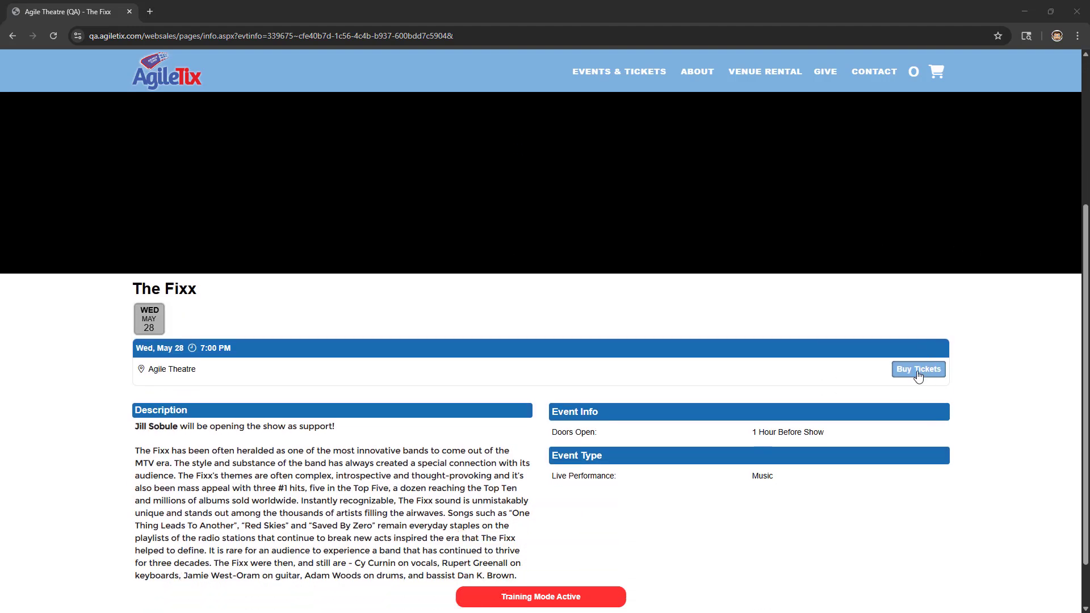
Step: Add The Fixx seats K-12 and K-13 to the web sales cart and proceed to checkout with Will Call delivery
click(917, 369)
click(562, 379)
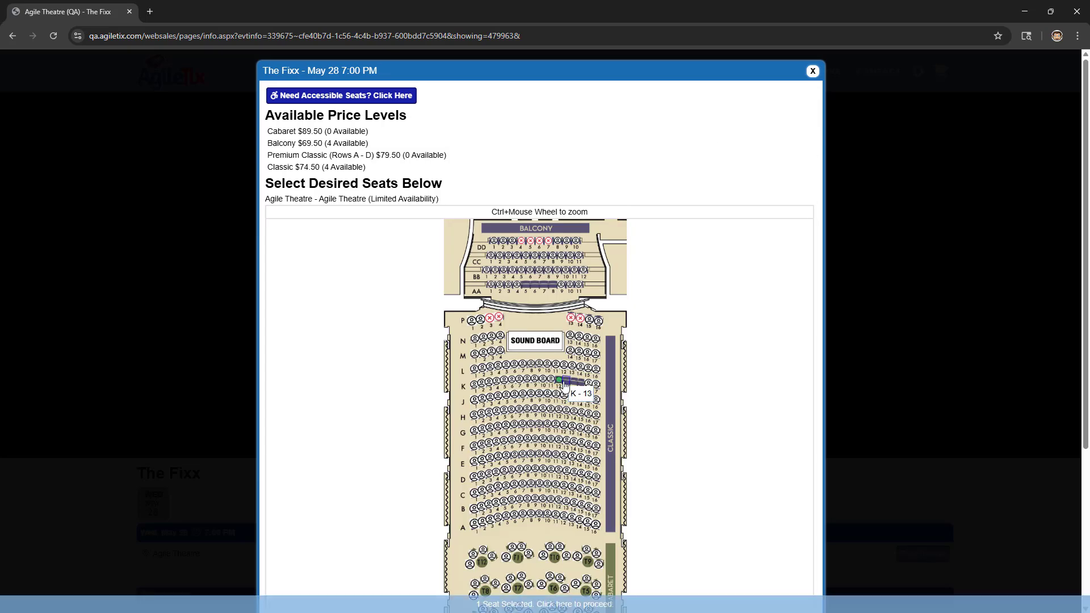
scroll(558, 383, down, 4)
click(279, 523)
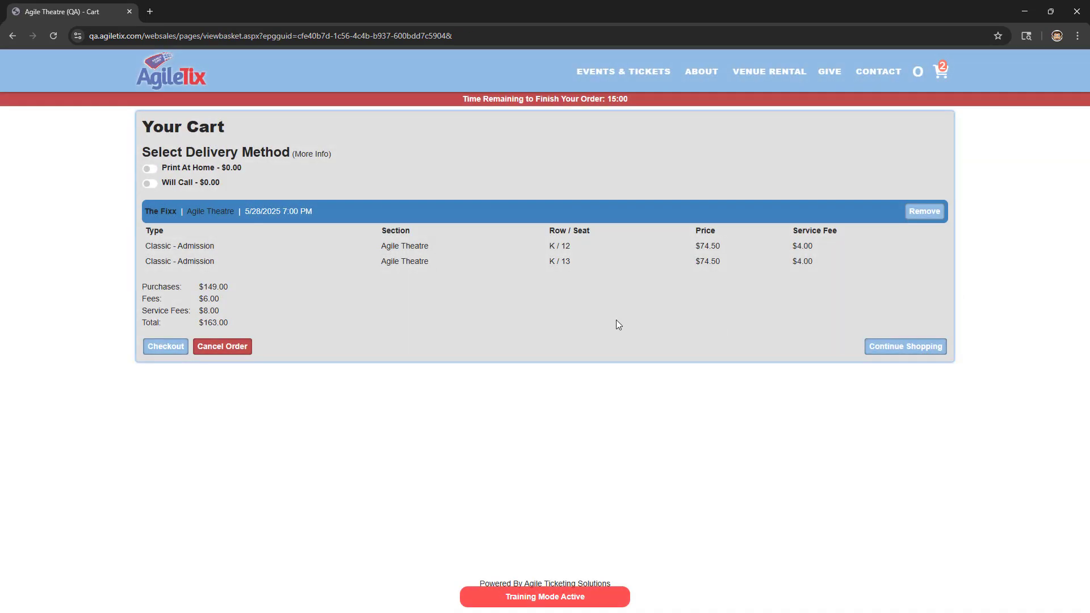
click(149, 182)
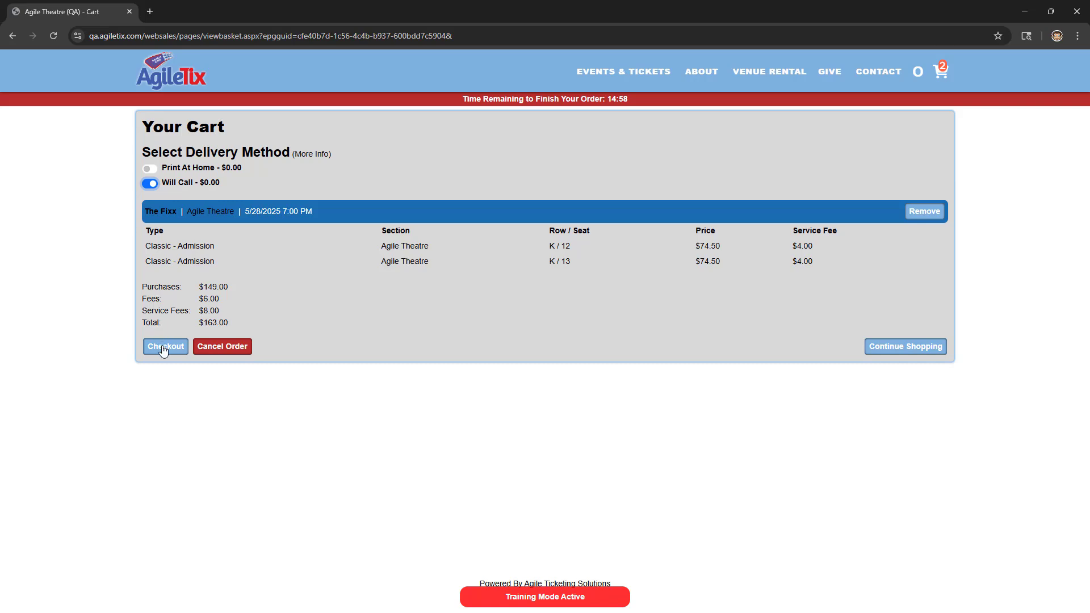
click(159, 347)
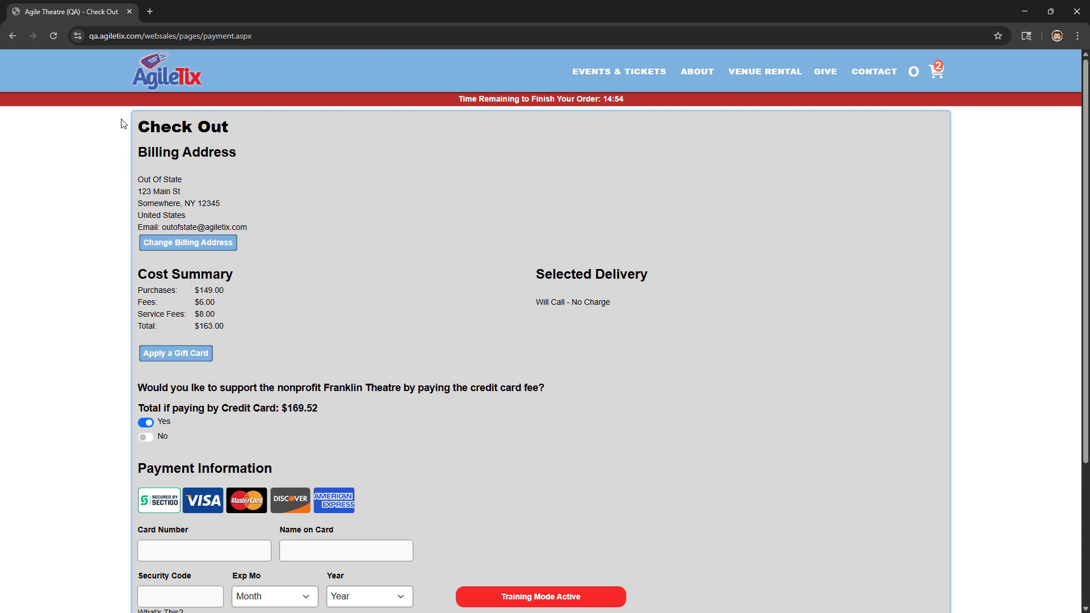
Step: Return to the cart, check out again and remove the geo-blocked tickets for The Fixx
click(11, 38)
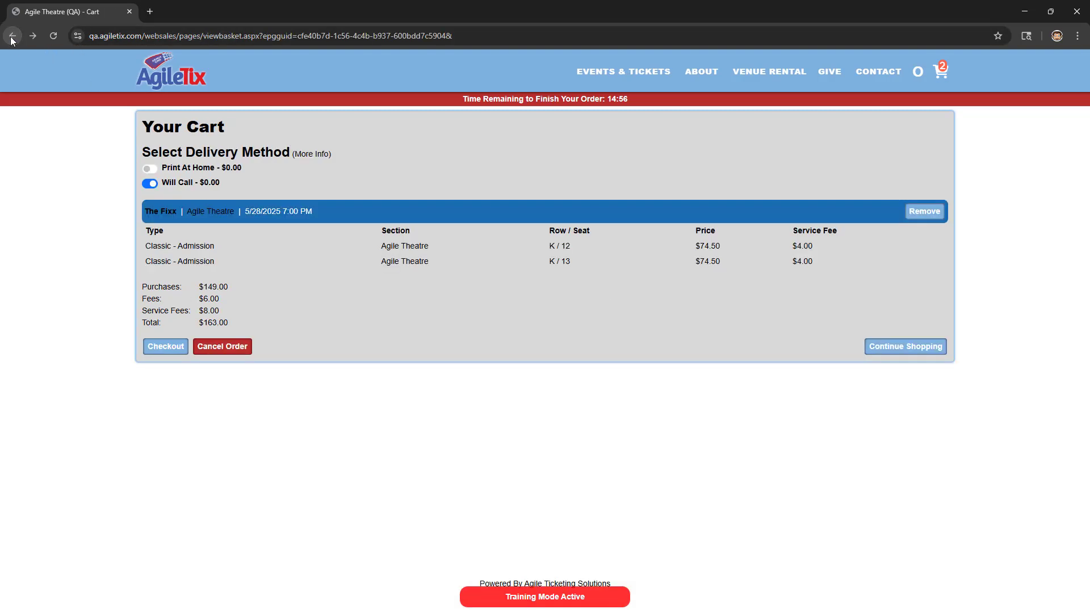
click(166, 349)
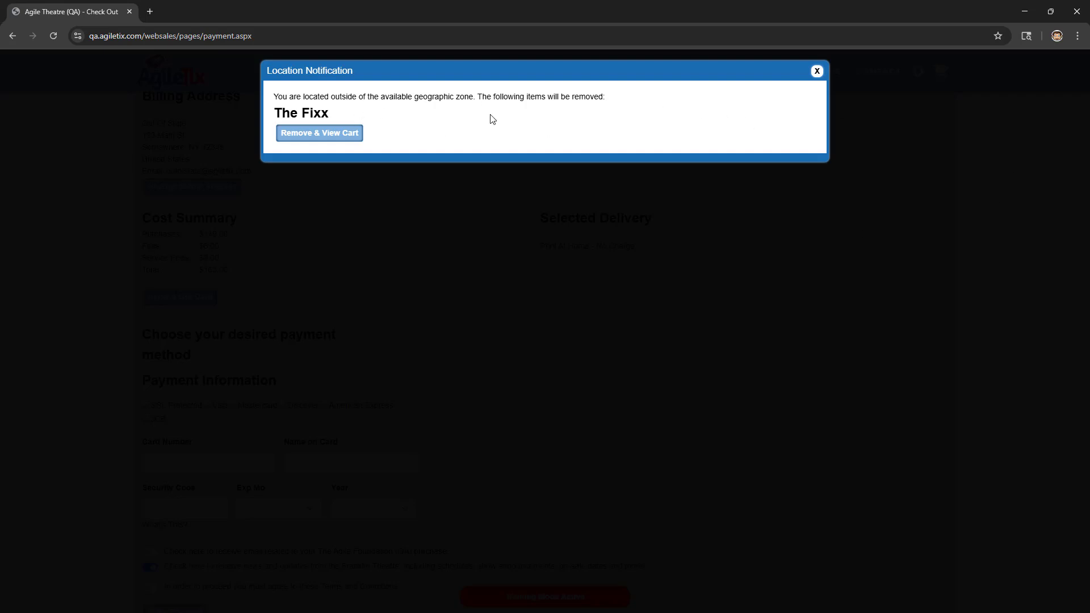
click(345, 134)
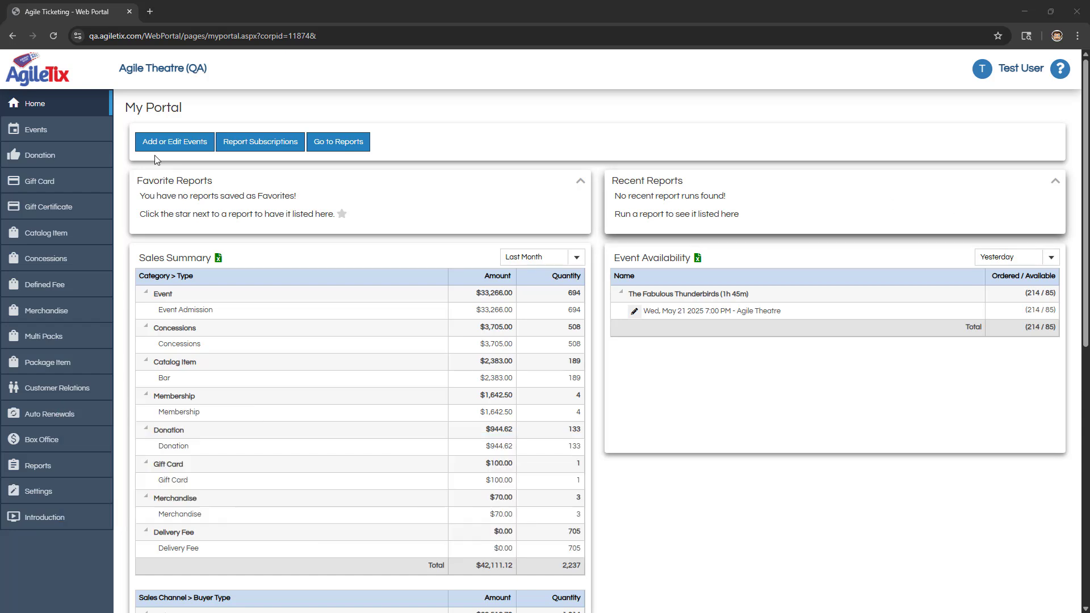
Step: Open The Fixx showing from the web portal's showings list and activate Mail delivery with 10 cutoff days
click(25, 132)
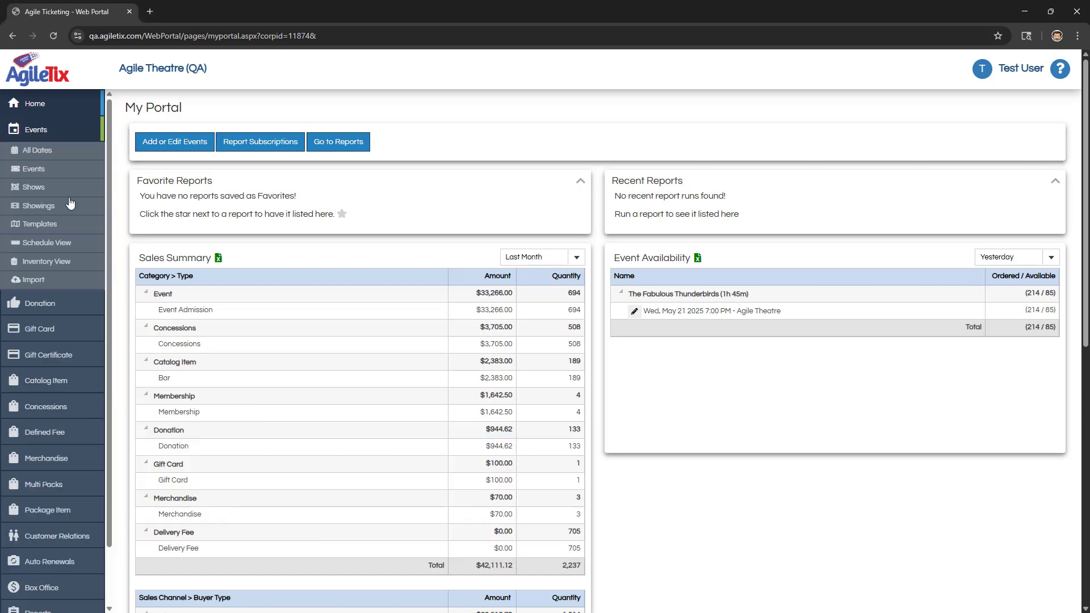
click(42, 208)
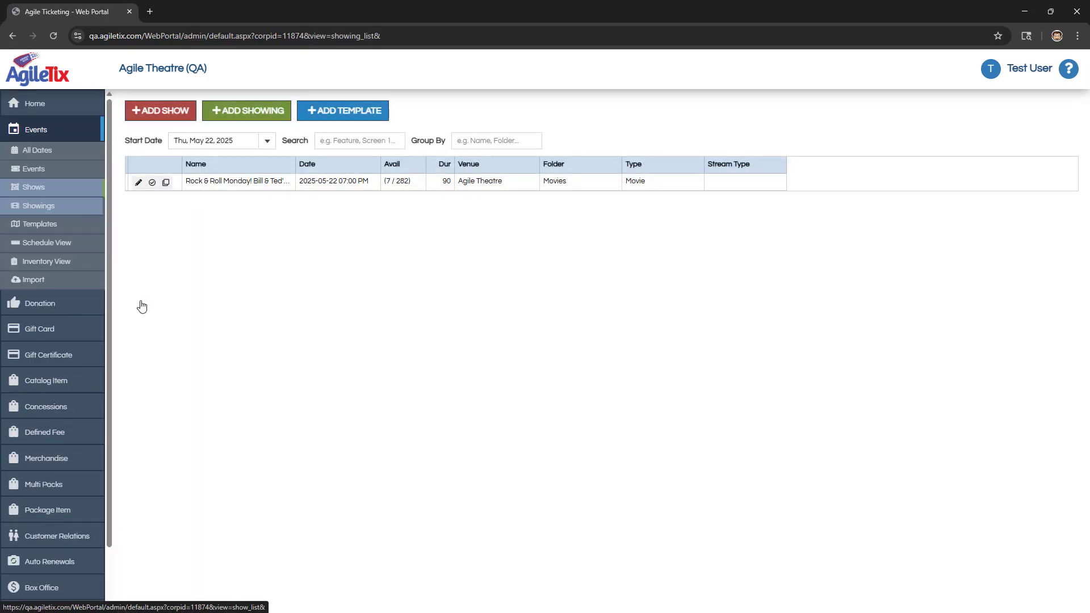
click(138, 267)
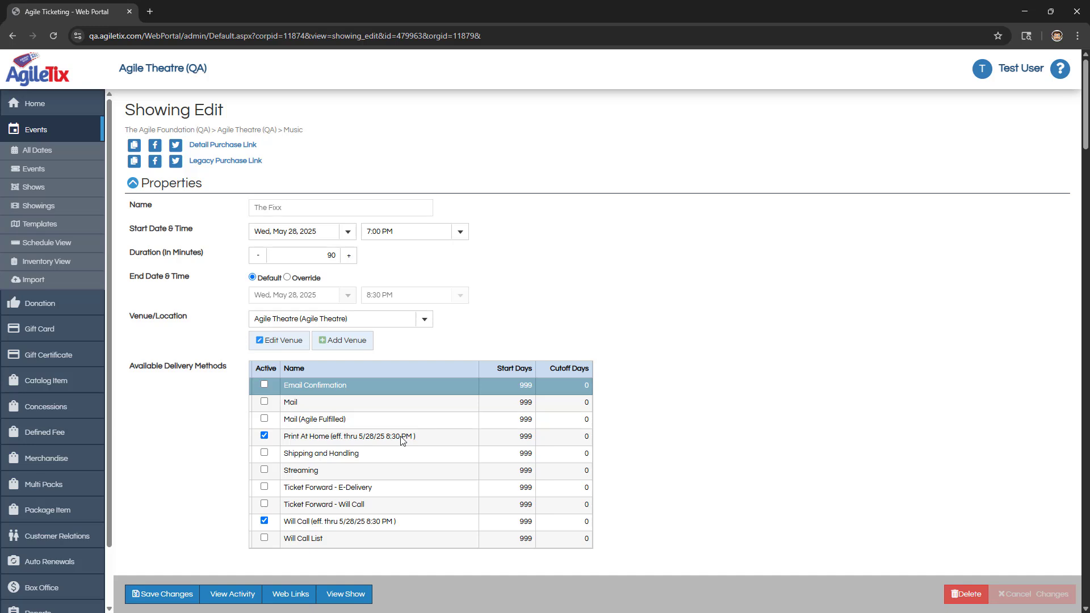
click(264, 401)
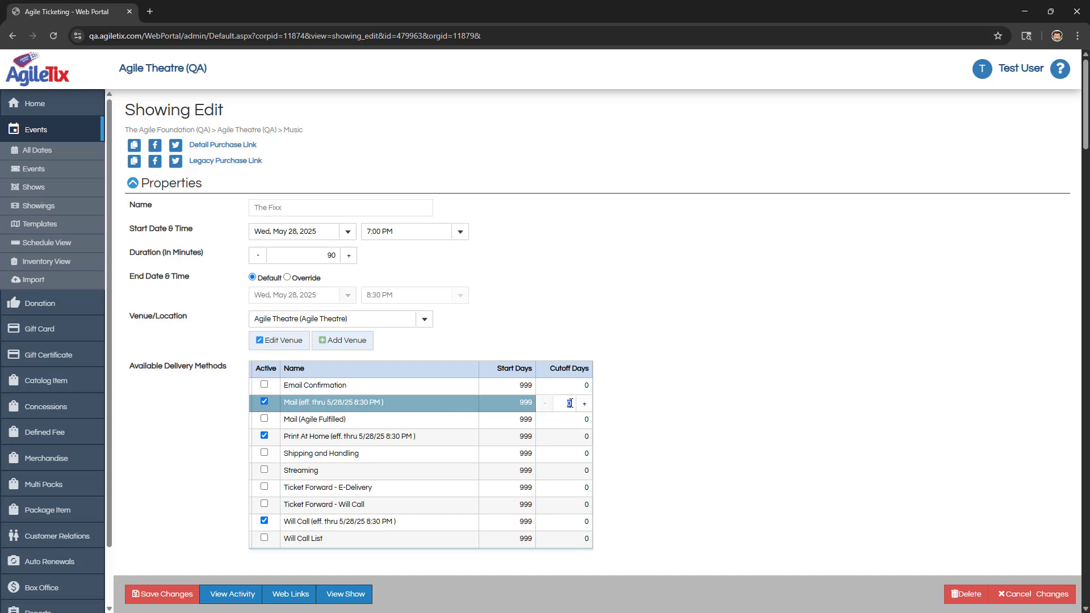
text(10)
click(557, 421)
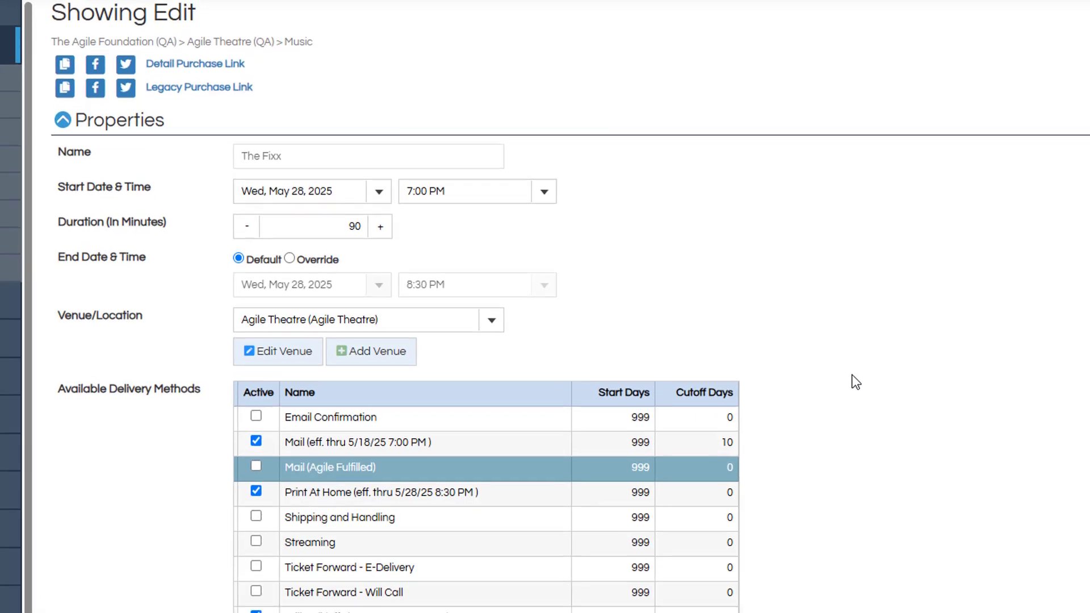
scroll(855, 377, down, 20)
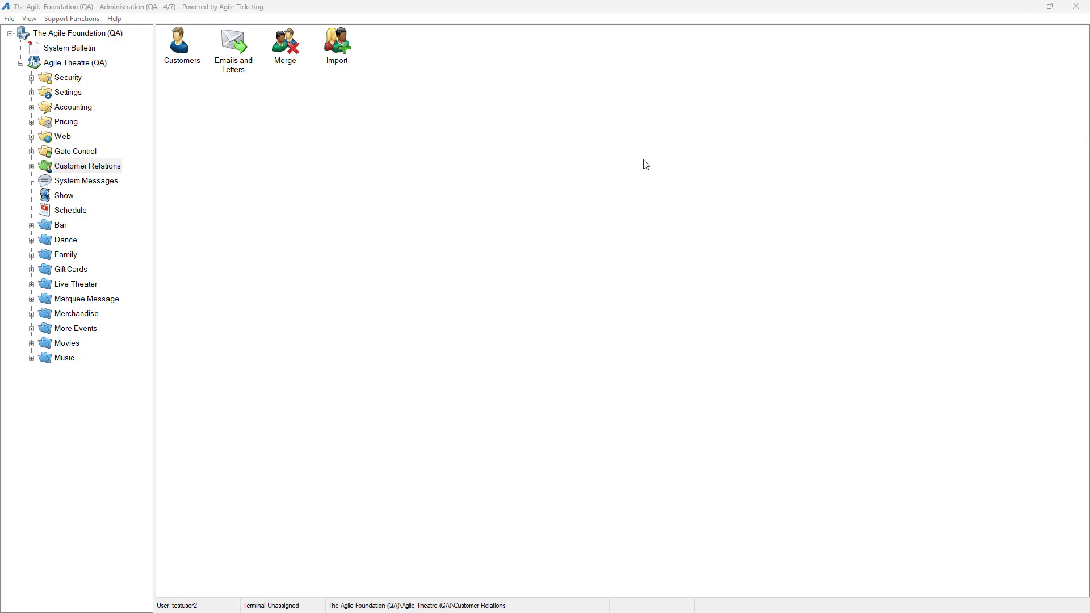
Step: In the Agile Ticketing Administration app, delete the GA Receipt ticket format's Boca FGL Compatible 200 DPI printer definition
double_click(65, 94)
click(98, 260)
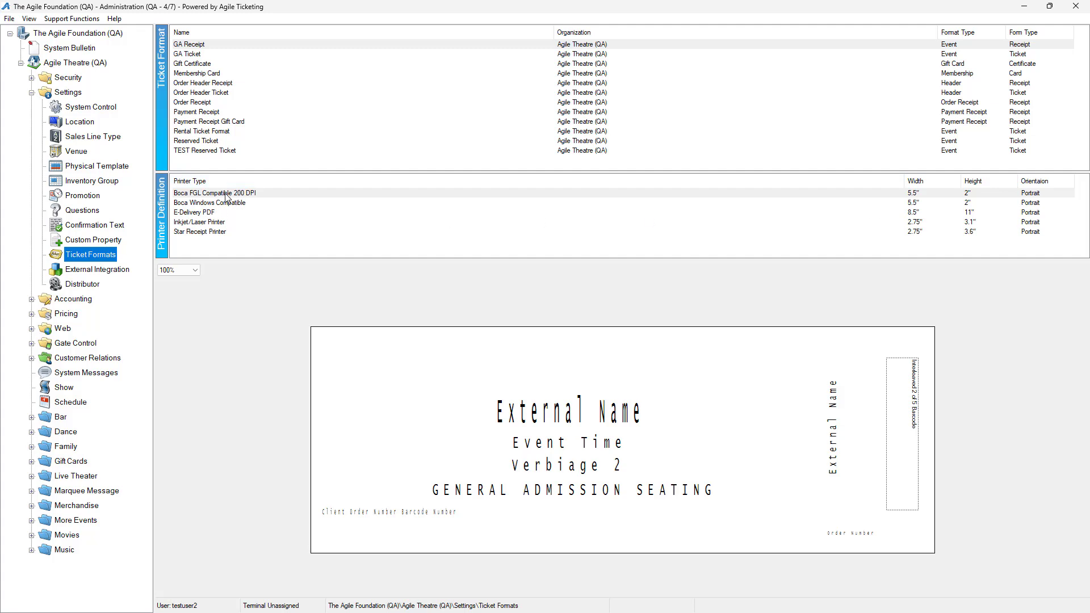
right_click(227, 197)
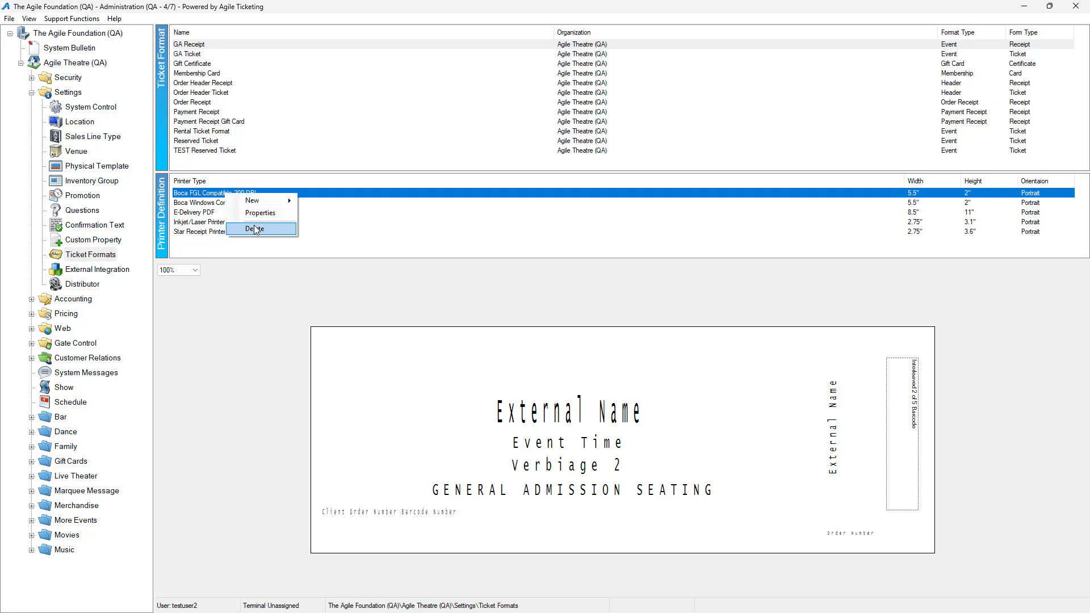
click(254, 226)
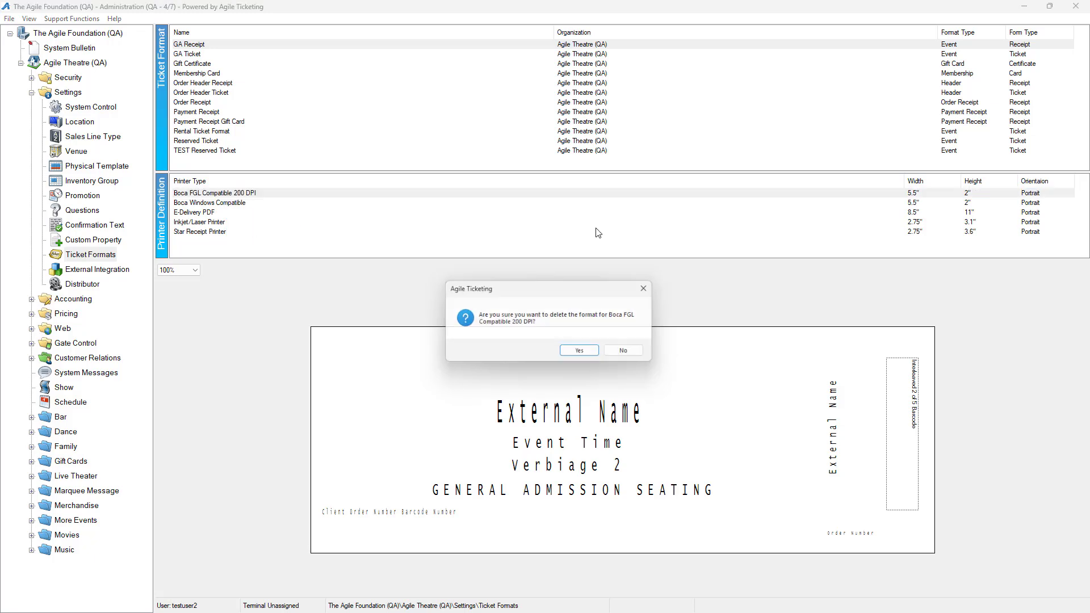
click(582, 354)
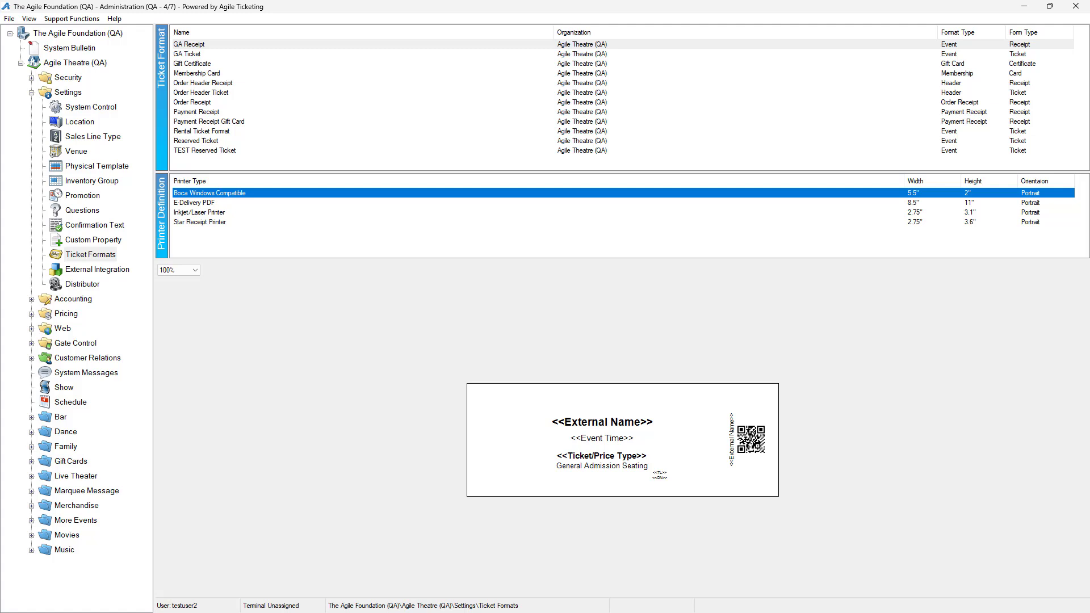